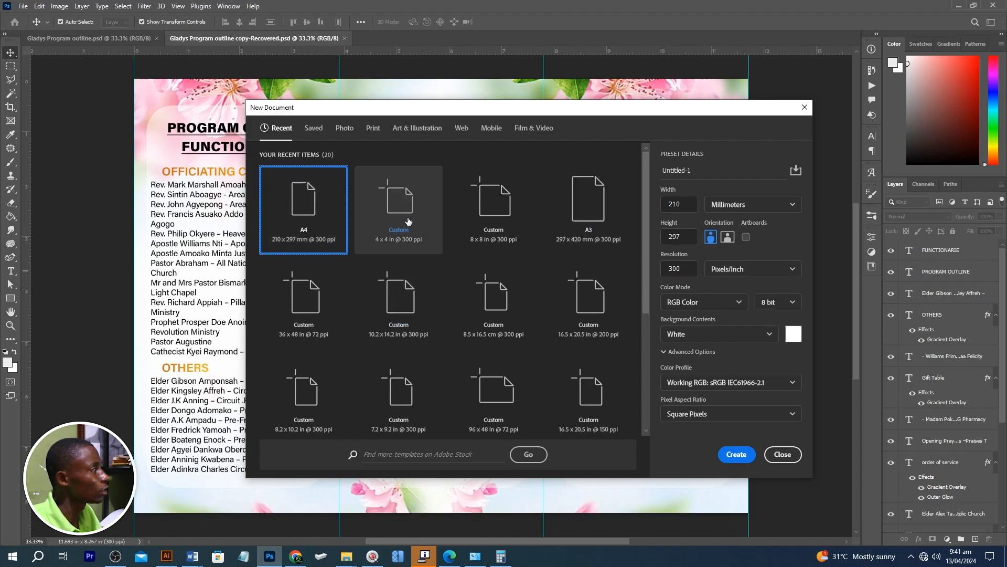
# Create a new A4 print document in landscape orientation, 297 x 210 mm at 300 pixels/inch in RGB Color
pyautogui.click(373, 129)
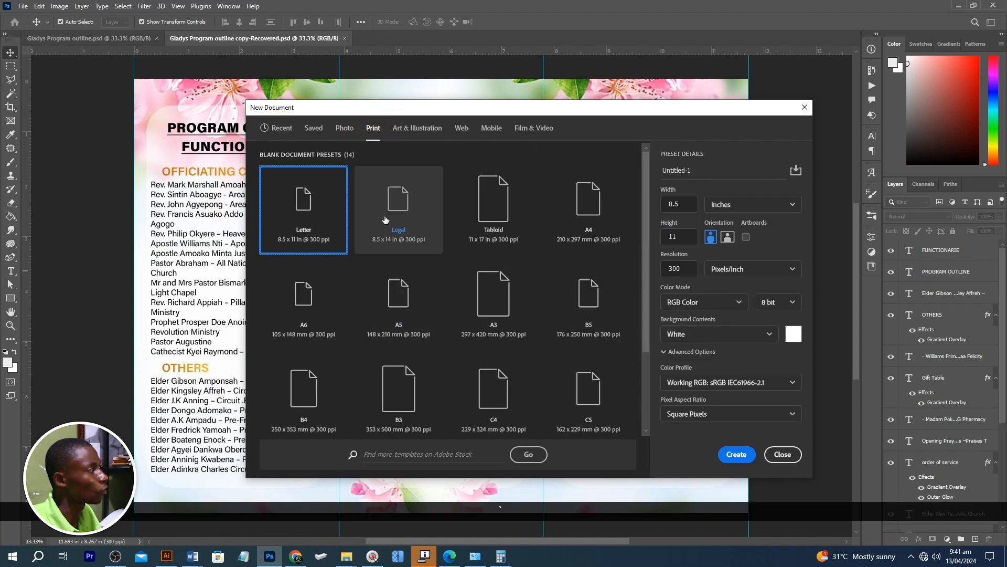
pyautogui.click(585, 196)
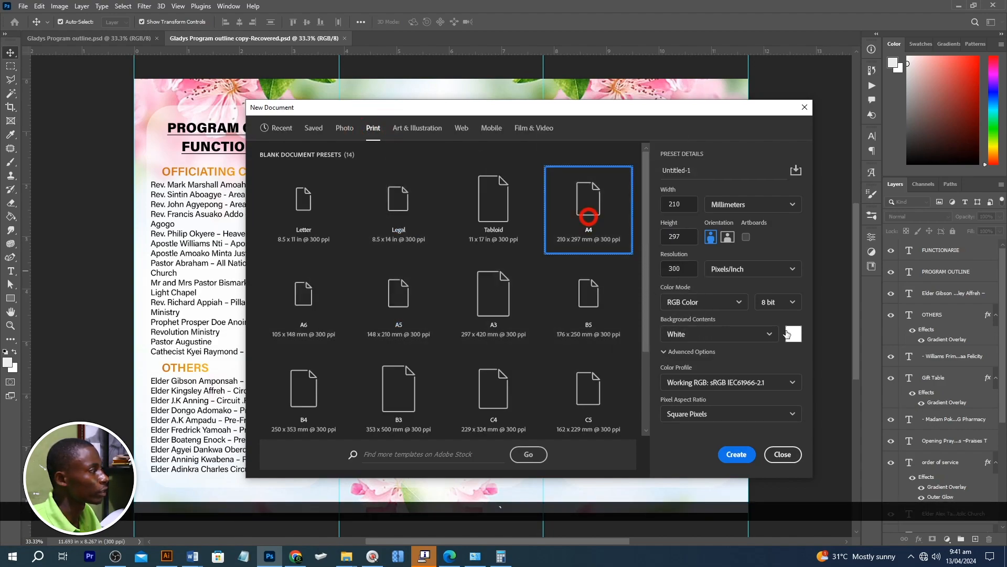
pyautogui.click(727, 237)
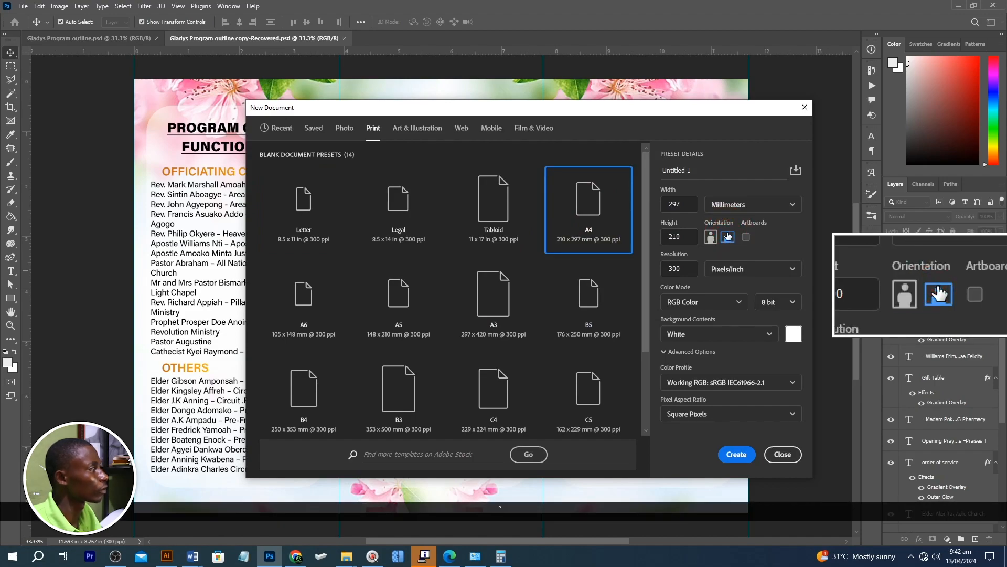
pyautogui.click(738, 455)
pyautogui.scroll(-1, 457, 310)
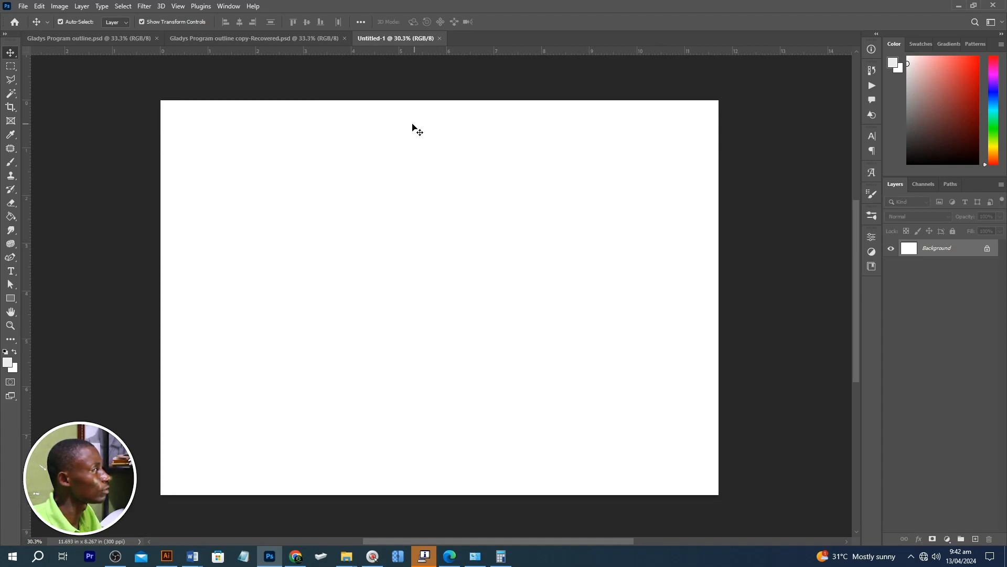
# Start a new guide layout for the blank page with rows disabled and 3 columns
pyautogui.click(225, 38)
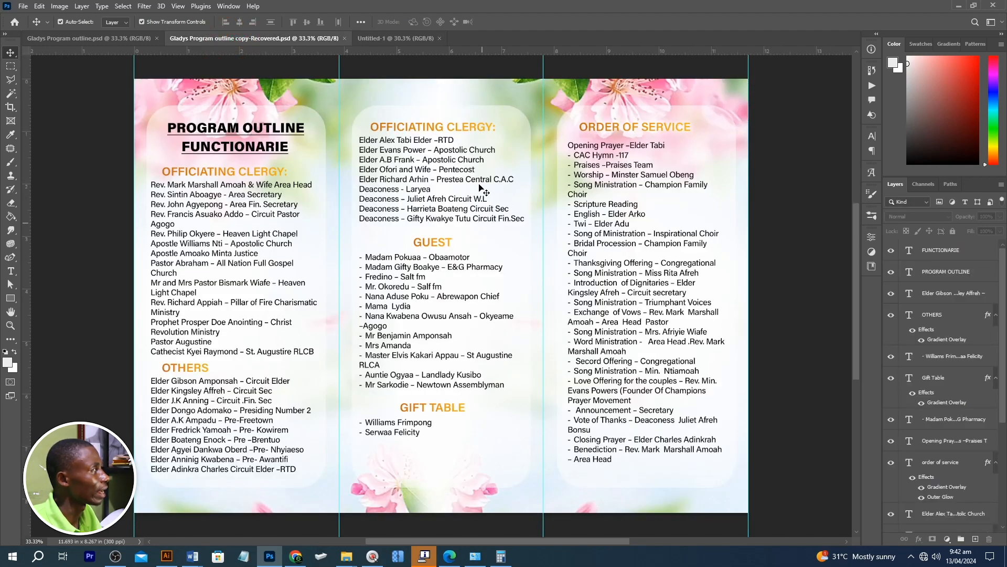
pyautogui.hotkey('ctrl', 'Tab')
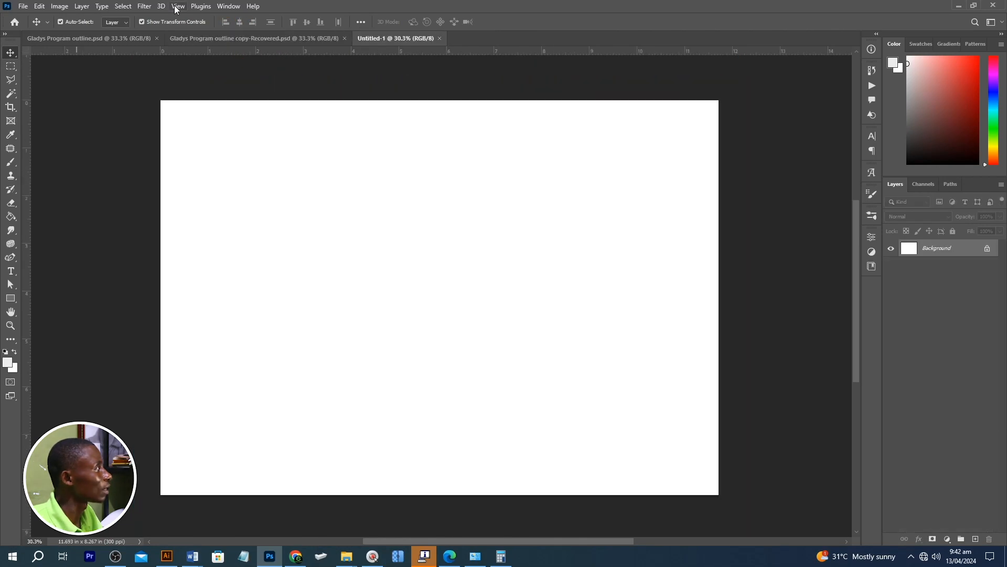
pyautogui.click(179, 6)
pyautogui.moveTo(200, 285)
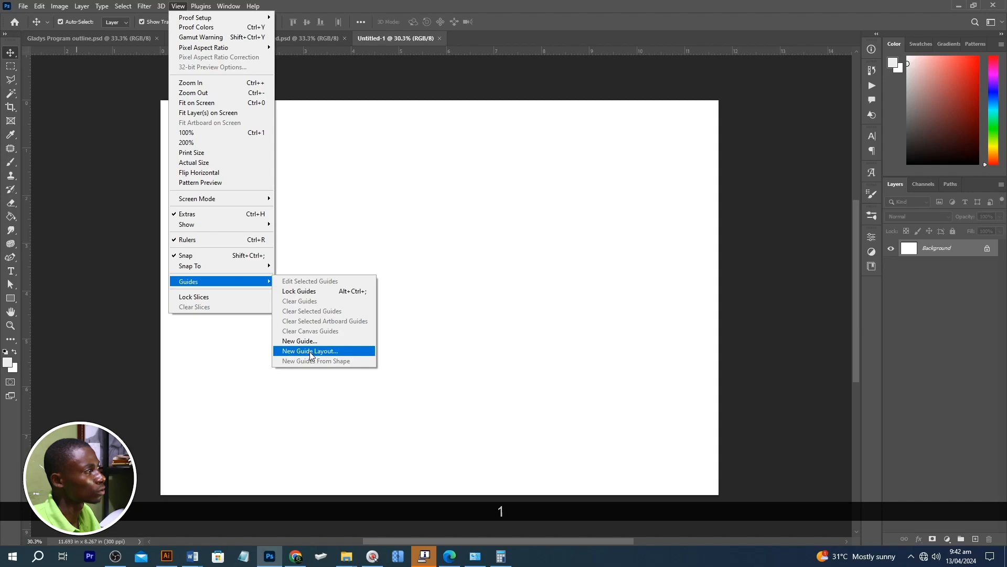
pyautogui.click(309, 352)
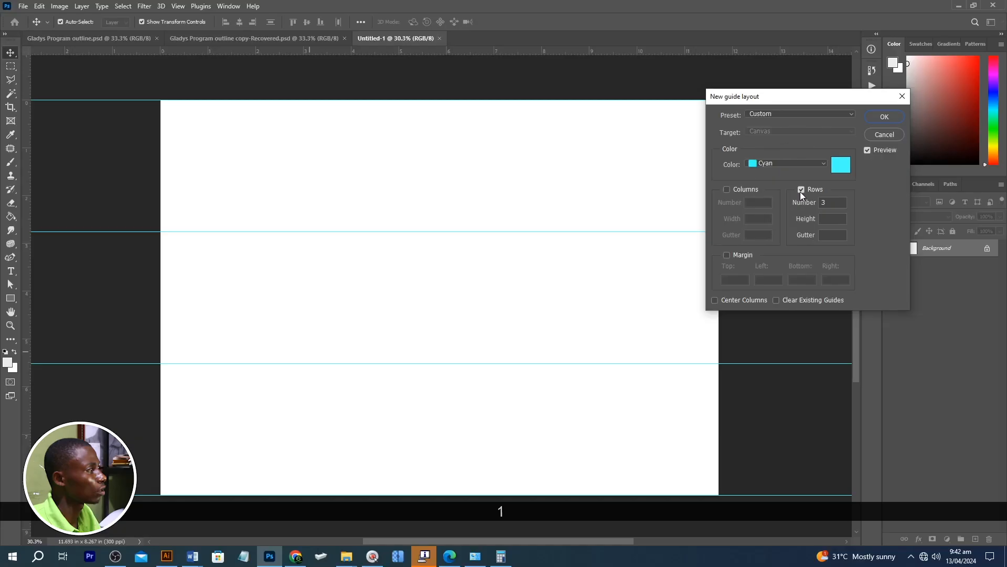
pyautogui.click(800, 190)
pyautogui.click(744, 189)
pyautogui.moveTo(758, 203); pyautogui.dragTo(674, 228)
pyautogui.write('3')
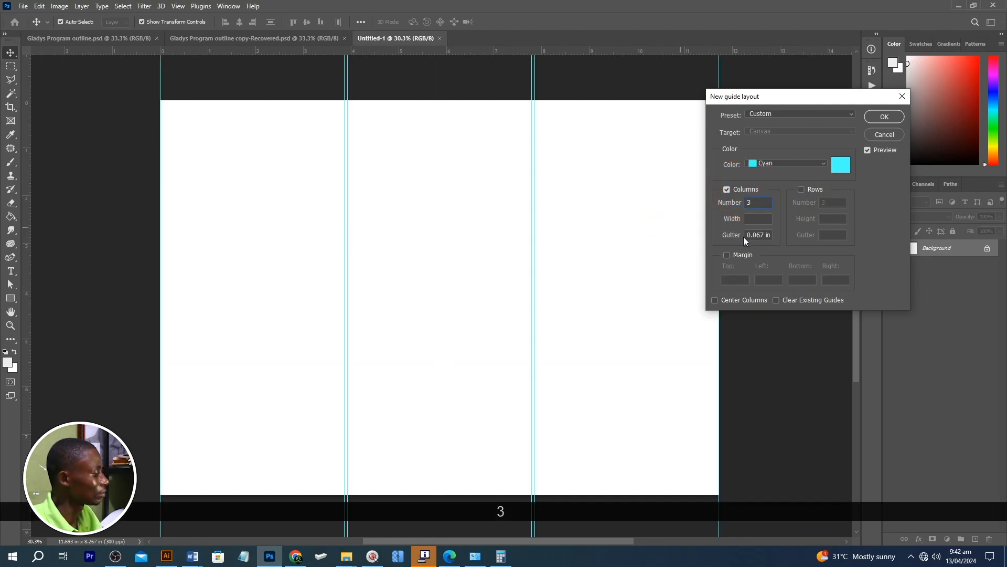
# Set the column gutter to 0 and apply the guide layout
pyautogui.click(762, 234)
pyautogui.hotkey('ctrl', 'a')
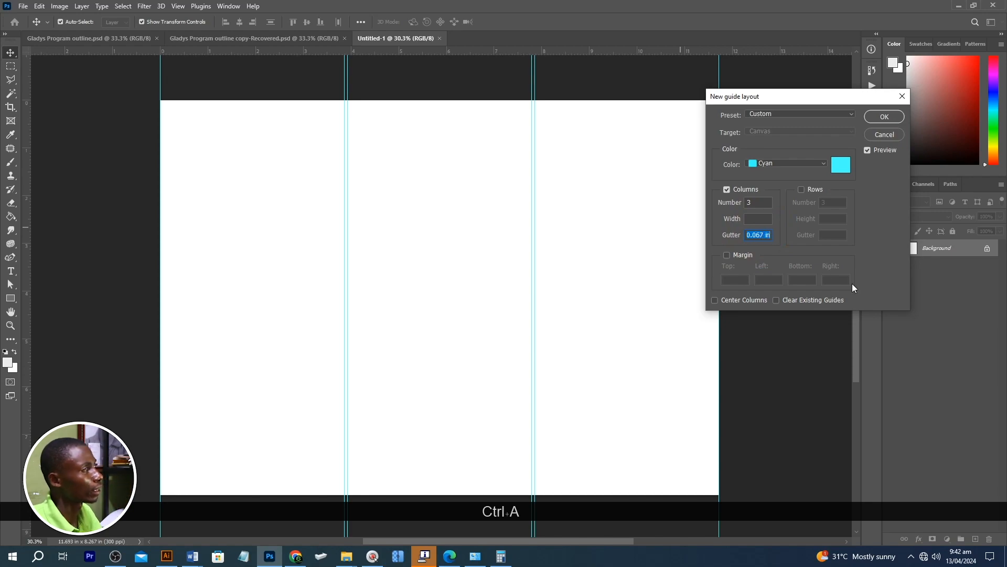
pyautogui.write('0')
pyautogui.click(885, 116)
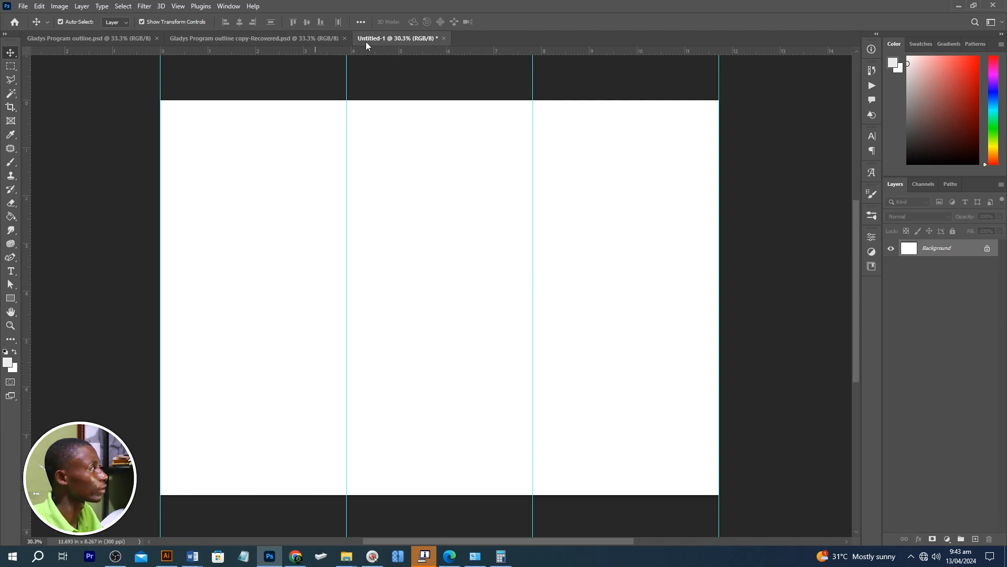
# Review the finished program outline as a reference and bring up the New Volume (E:) window in File Explorer
pyautogui.click(320, 39)
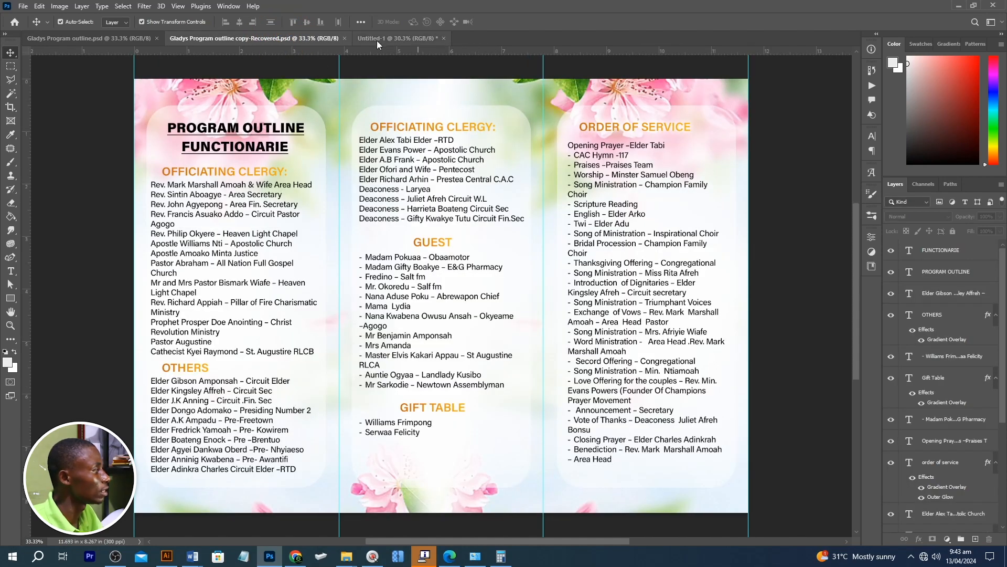
pyautogui.click(404, 38)
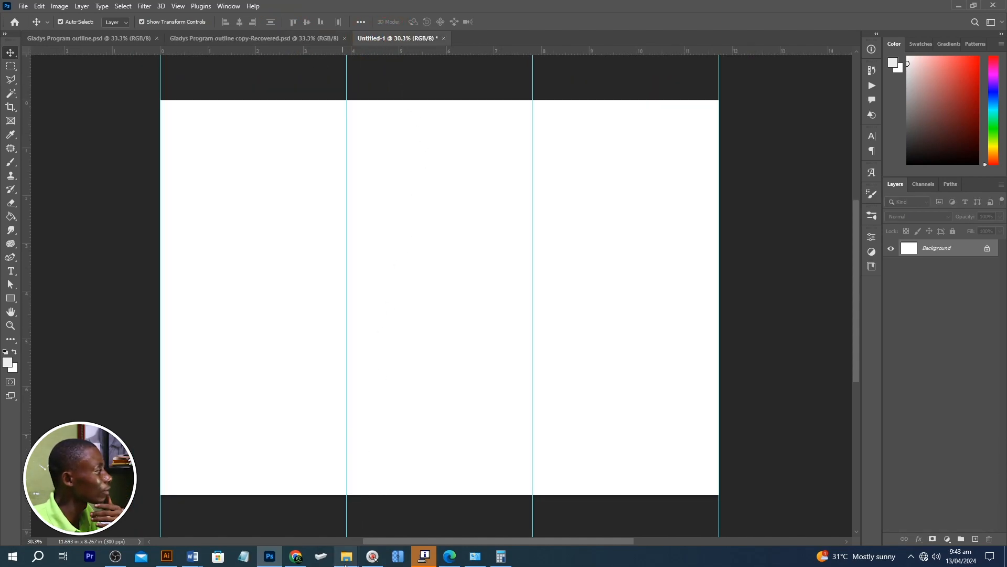
pyautogui.moveTo(353, 559)
pyautogui.moveTo(329, 483)
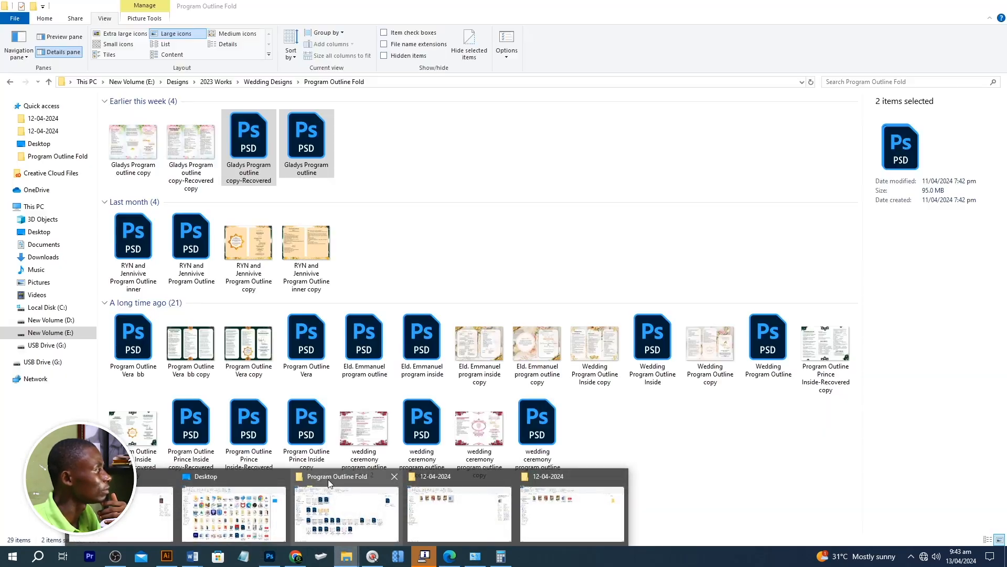
pyautogui.click(272, 505)
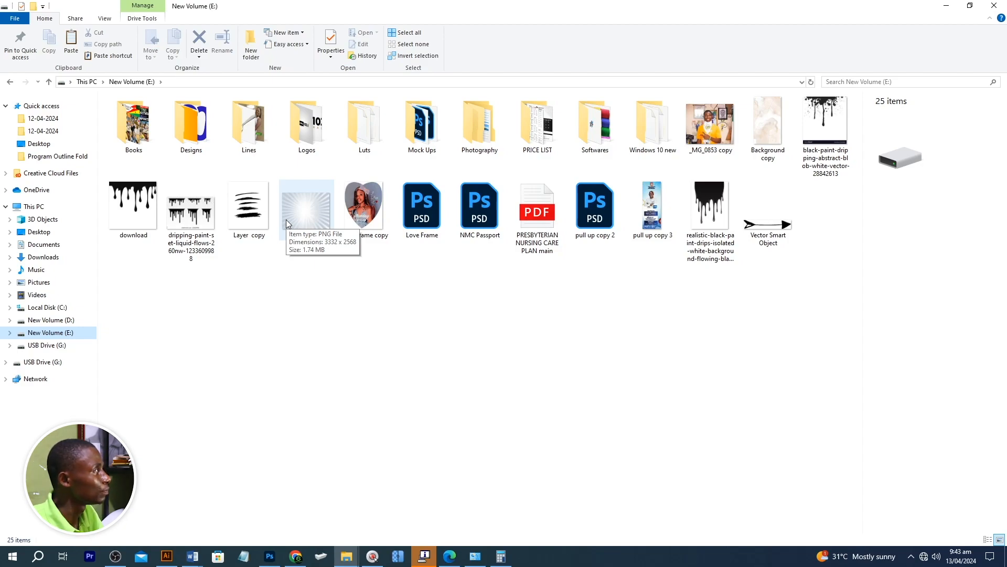
pyautogui.hotkey('alt', 'Tab')
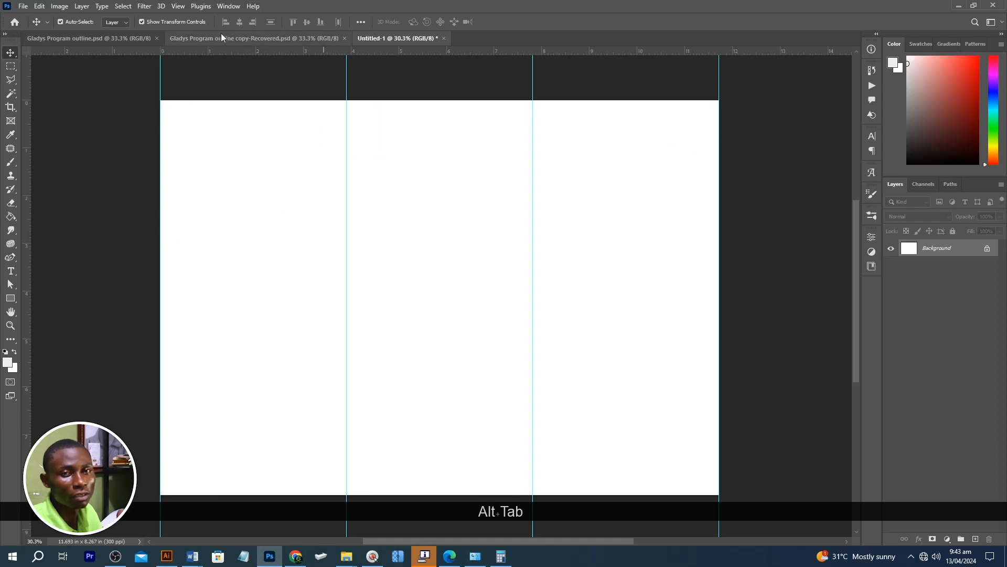
pyautogui.click(222, 33)
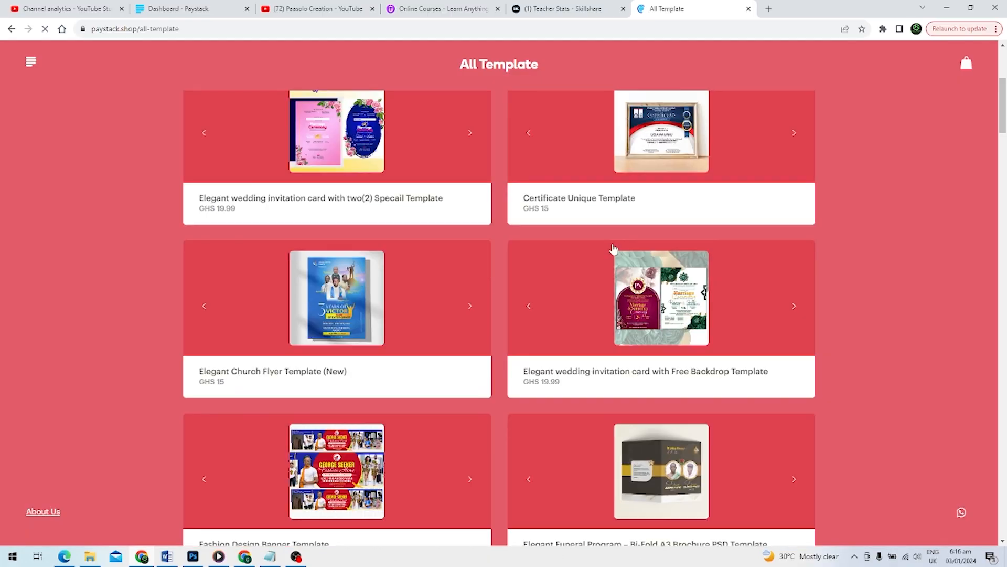
pyautogui.scroll(-8, 499, 314)
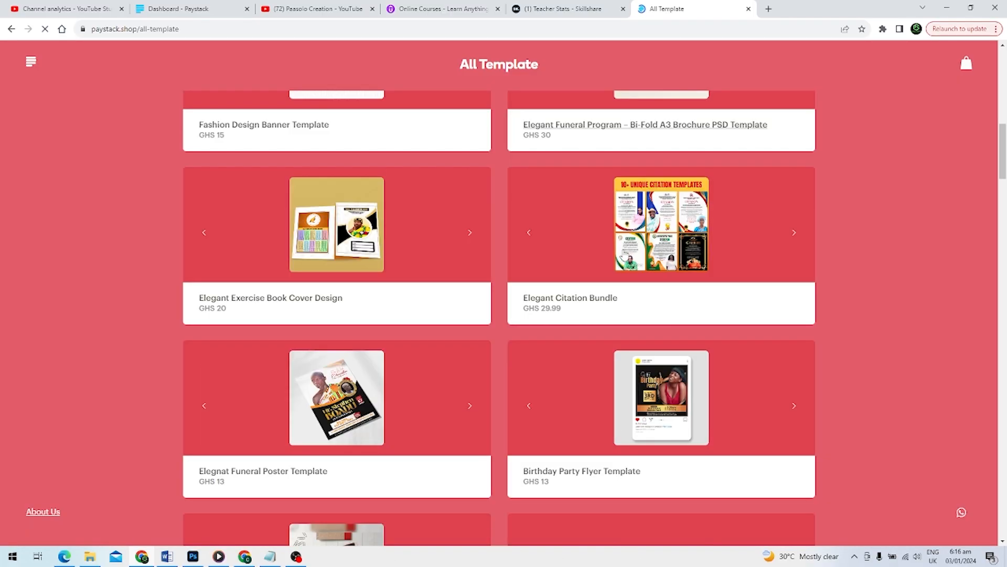
pyautogui.scroll(4, 582, 274)
pyautogui.scroll(-15, 584, 275)
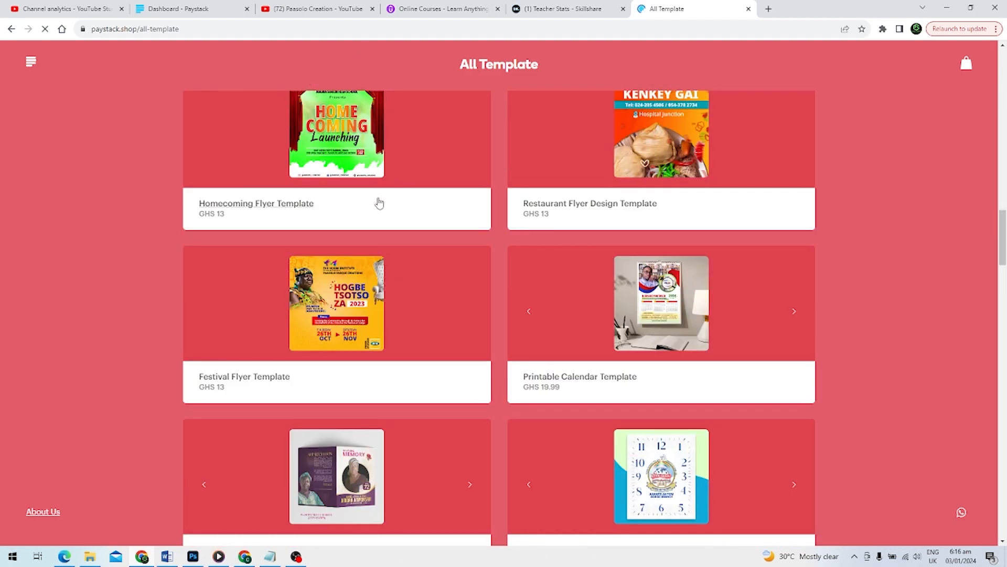
pyautogui.scroll(-8, 378, 202)
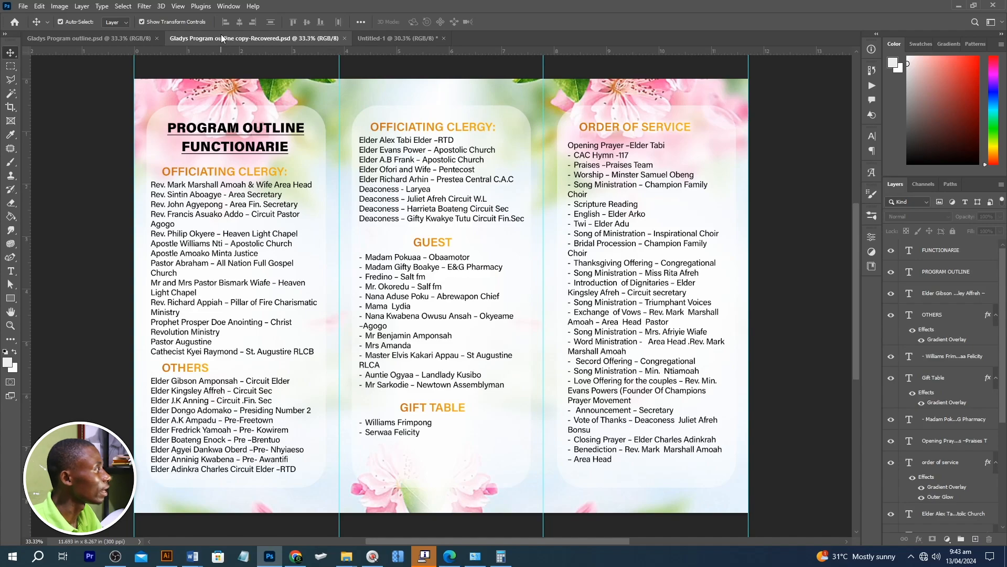
# Place the pink flower background image from the FUNERAL BROCHURE + folder in Designs > Background Images into the blank document
pyautogui.hotkey('alt', 'Tab')
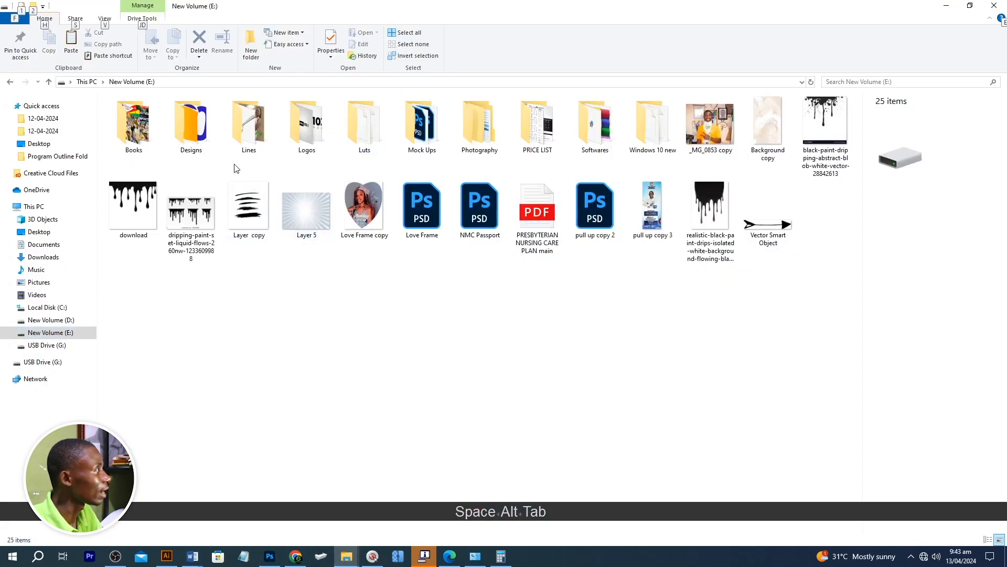
pyautogui.doubleClick(191, 124)
pyautogui.doubleClick(308, 123)
pyautogui.doubleClick(306, 210)
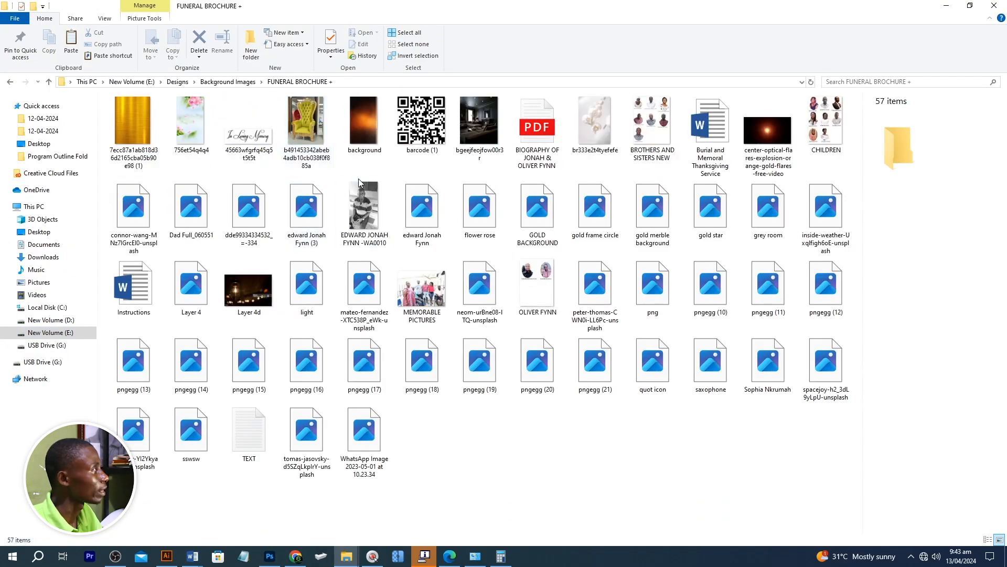
pyautogui.click(191, 138)
pyautogui.moveTo(194, 129); pyautogui.dragTo(555, 200)
pyautogui.hotkey('alt', 'Tab')
# Move the flower image to the right half of the page and enlarge it proportionally to about 73%, covering the full page height
pyautogui.moveTo(542, 261); pyautogui.dragTo(697, 263)
pyautogui.moveTo(502, 499); pyautogui.dragTo(453, 514)
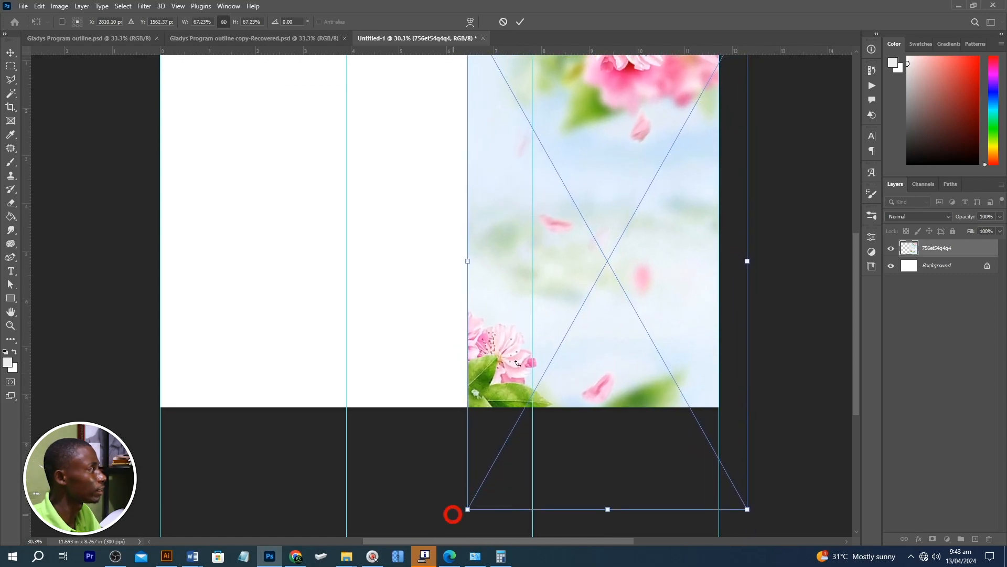
pyautogui.scroll(3, 530, 317)
pyautogui.keyDown('alt'); pyautogui.scroll(-2, 539, 277); pyautogui.keyUp('alt')
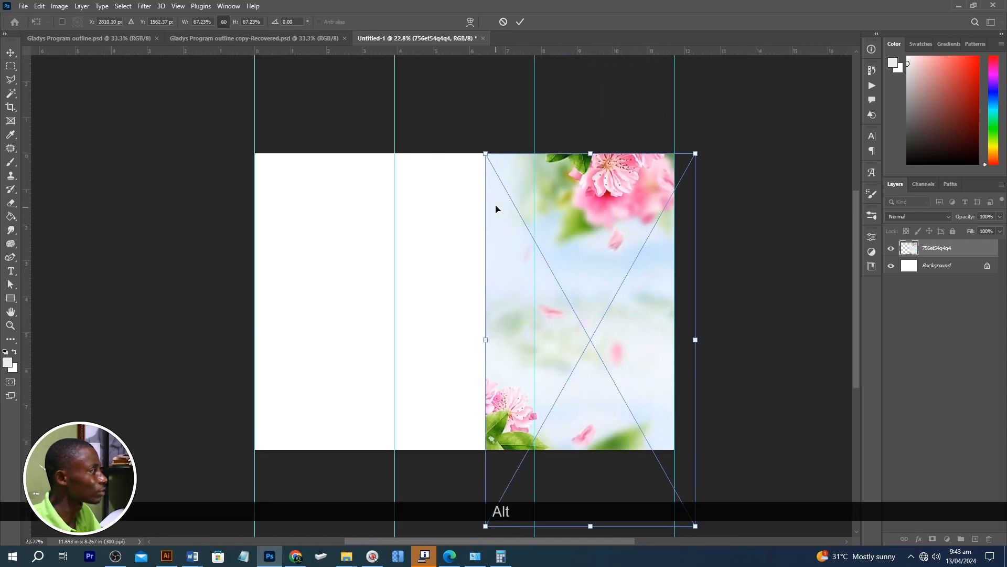
pyautogui.moveTo(485, 151); pyautogui.dragTo(465, 139)
pyautogui.moveTo(551, 208); pyautogui.dragTo(544, 212)
pyautogui.keyDown('alt'); pyautogui.scroll(-2, 554, 235); pyautogui.keyUp('alt')
pyautogui.moveTo(486, 473); pyautogui.dragTo(479, 484)
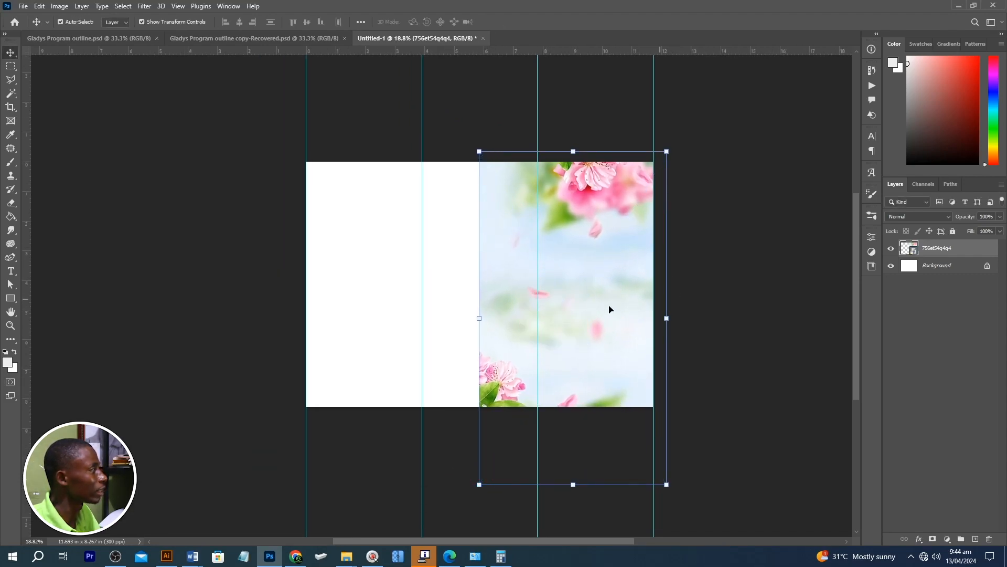
# Duplicate the flower image layer and move the copy horizontally to cover the left half of the page
pyautogui.keyDown('alt'); pyautogui.moveTo(596, 278); pyautogui.dragTo(407, 294); pyautogui.keyUp('alt')
pyautogui.hotkey('ctrl', 'alt', 'shift', 'z')
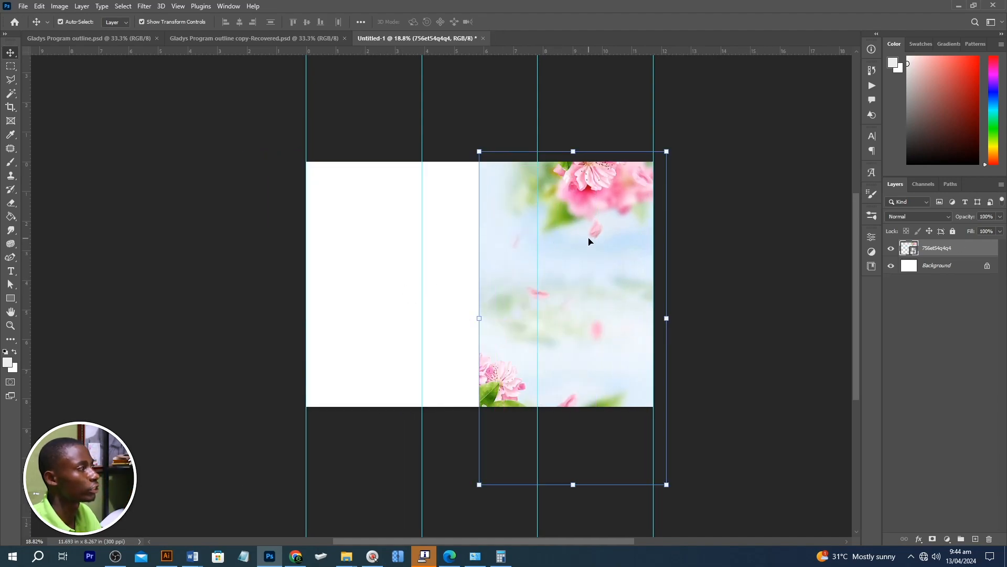
pyautogui.press('ctrl')
pyautogui.hotkey('ctrl', 'j')
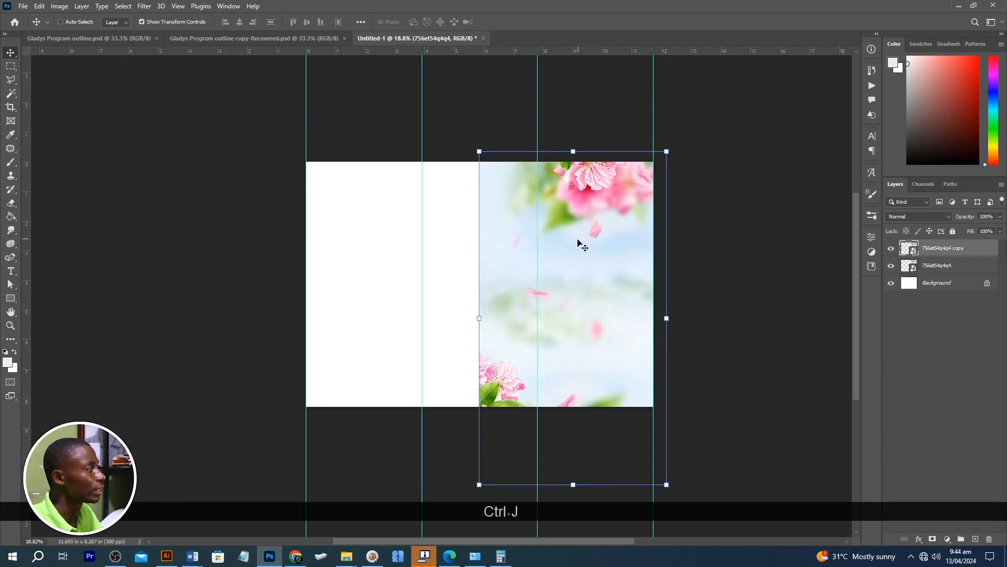
pyautogui.moveTo(596, 277); pyautogui.dragTo(422, 273)
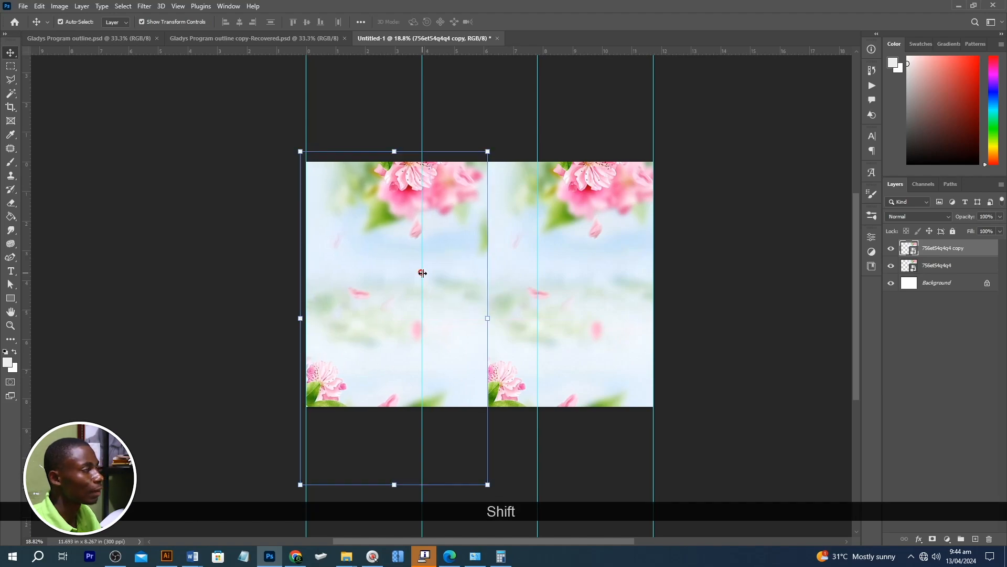
# Flip the left flower image copy horizontally to mirror the right one, and compare the result with the finished program outline
pyautogui.press('ctrl')
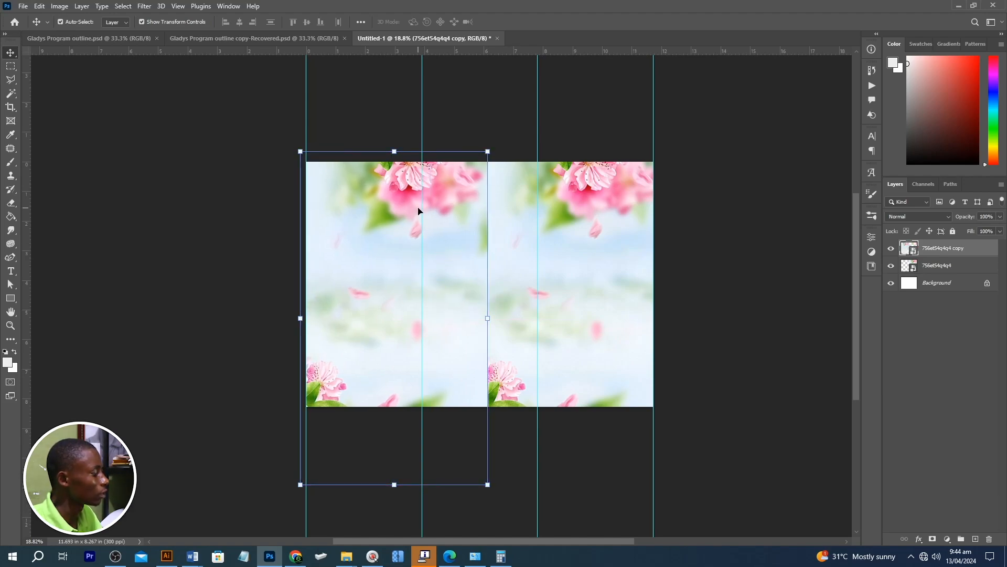
pyautogui.press('ctrl')
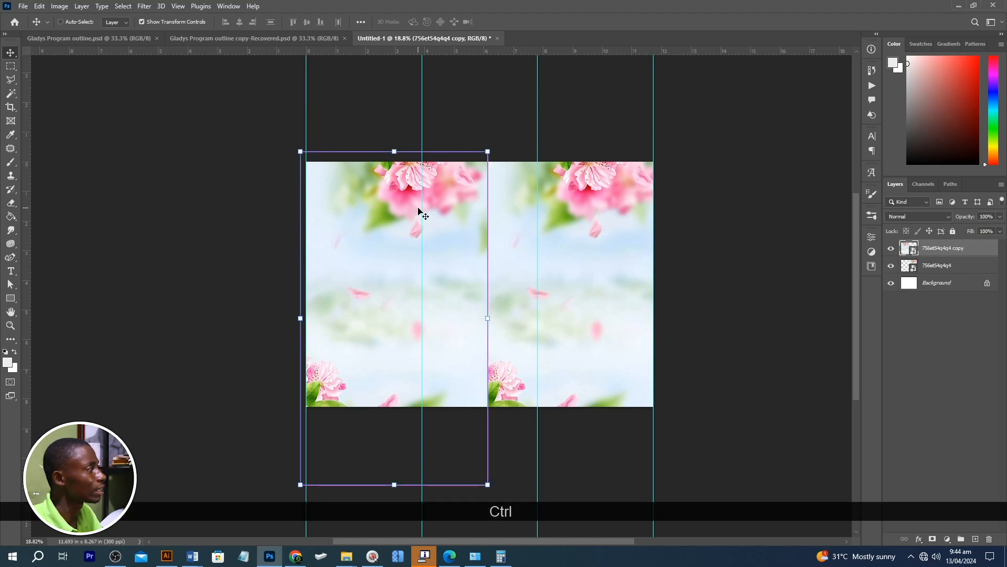
pyautogui.hotkey('ctrl', 't')
pyautogui.rightClick(377, 241)
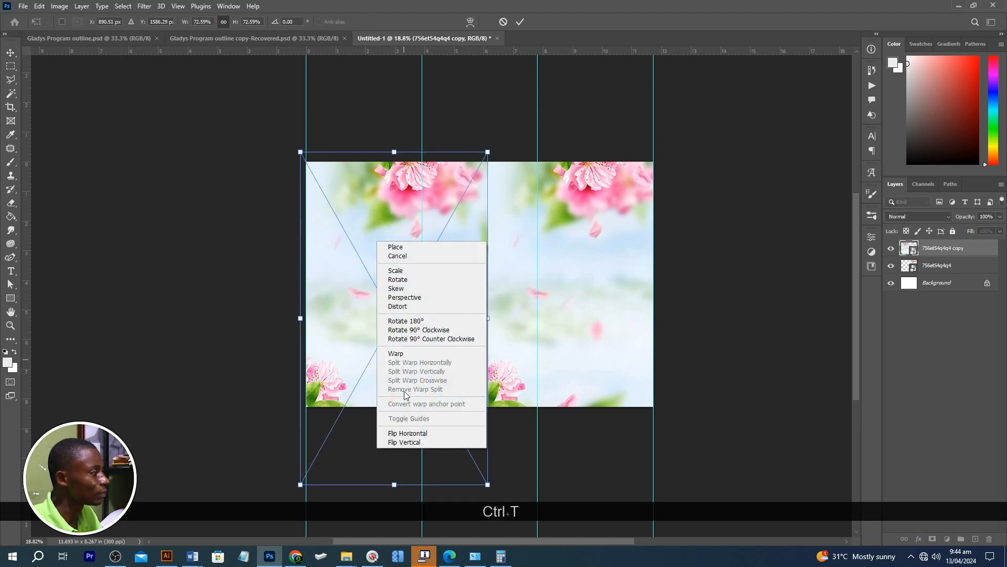
pyautogui.click(414, 433)
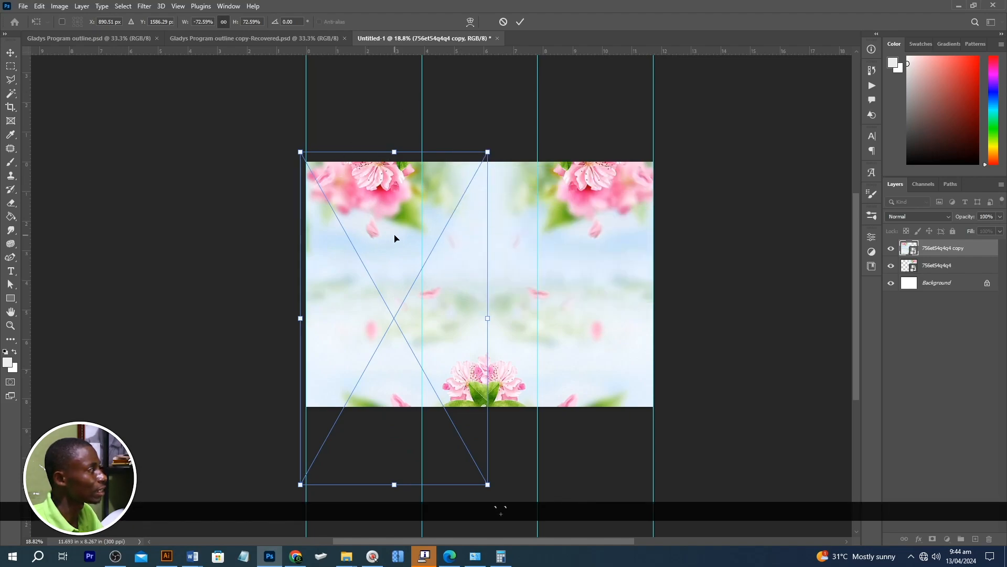
pyautogui.doubleClick(362, 287)
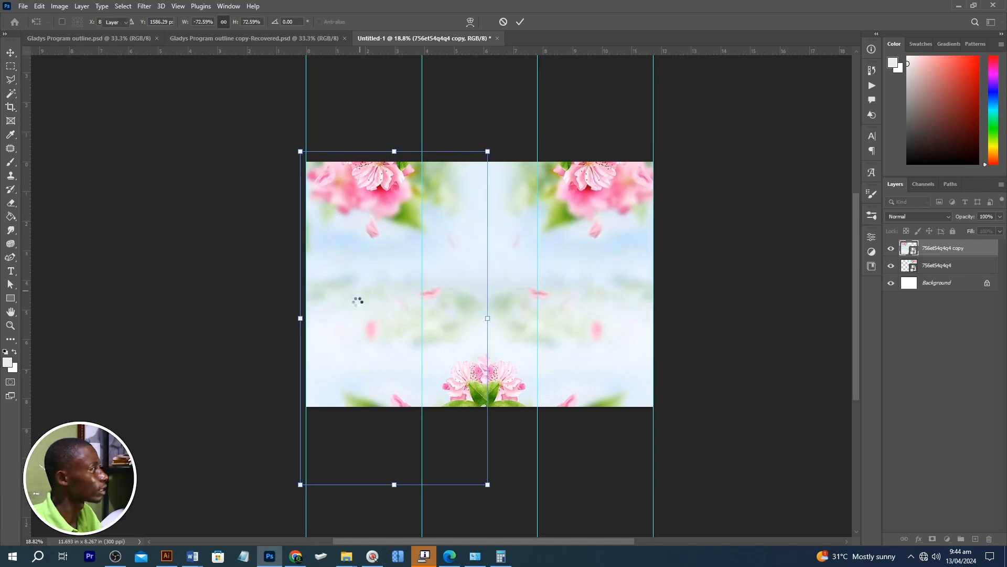
pyautogui.click(284, 40)
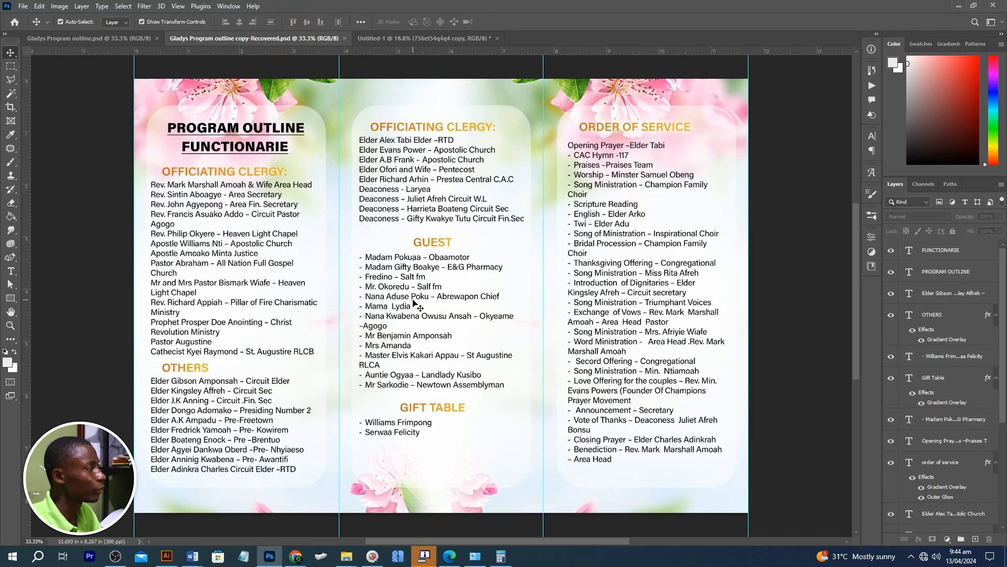
pyautogui.click(427, 39)
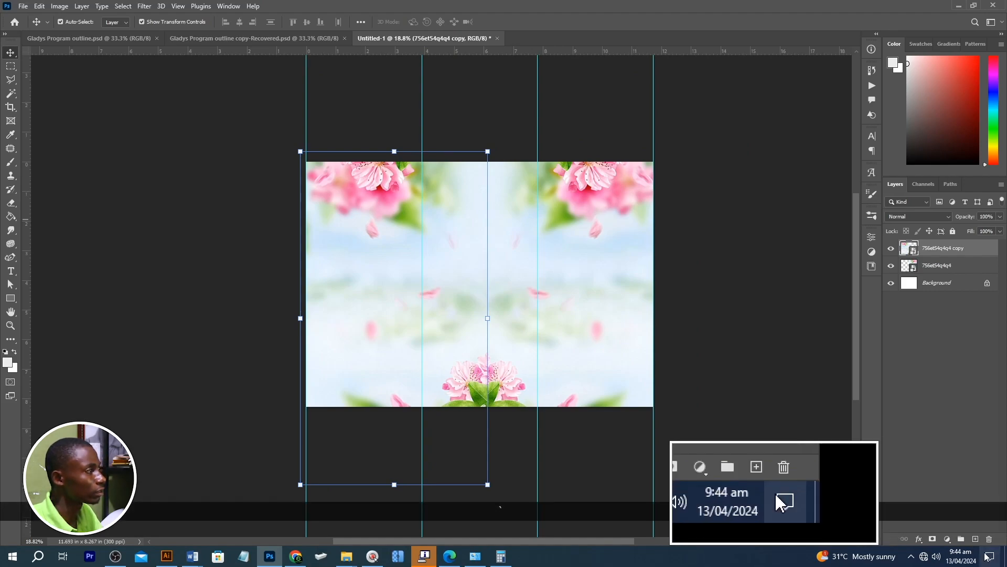
# Add a new layer and paint soft white over the middle of the floral background with an 1800 px brush
pyautogui.click(975, 540)
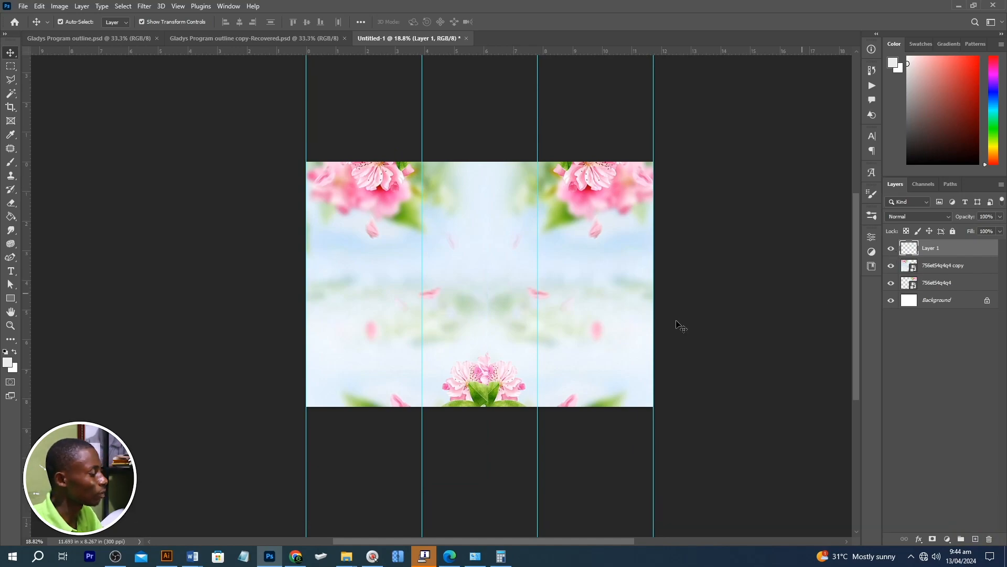
pyautogui.press('b')
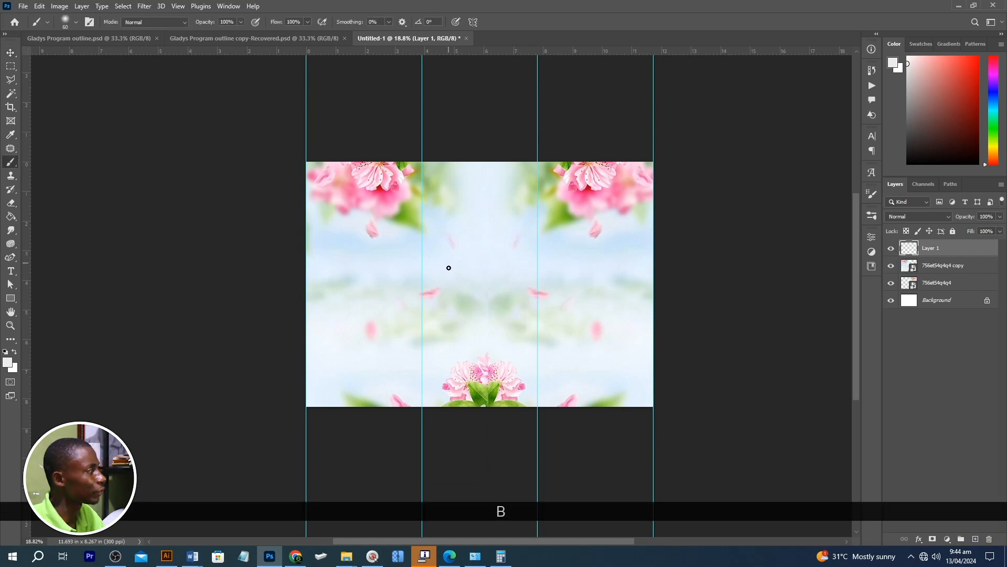
pyautogui.press(']')
pyautogui.press(']')
pyautogui.press(']')
pyautogui.press(']')
pyautogui.press(']')
pyautogui.press(']')
pyautogui.press(']')
pyautogui.press(']')
pyautogui.press(']')
pyautogui.press(']')
pyautogui.press(']')
pyautogui.press(']')
pyautogui.press(']')
pyautogui.press(']')
pyautogui.press(']')
pyautogui.press(']')
pyautogui.press(']')
pyautogui.press(']')
pyautogui.press(']')
pyautogui.press(']')
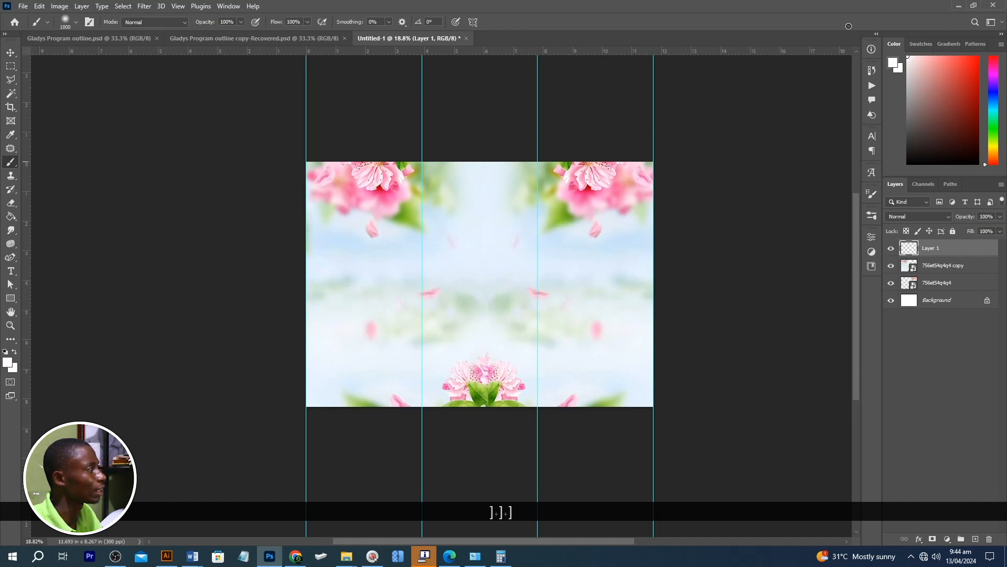
pyautogui.moveTo(583, 282)
pyautogui.mouseDown()
pyautogui.moveTo(414, 285)
pyautogui.moveTo(320, 259)
pyautogui.moveTo(382, 296)
pyautogui.moveTo(382, 272)
pyautogui.moveTo(429, 255)
pyautogui.moveTo(595, 300)
pyautogui.moveTo(444, 318)
pyautogui.moveTo(363, 273)
pyautogui.moveTo(433, 250)
pyautogui.moveTo(522, 242)
pyautogui.moveTo(634, 260)
pyautogui.moveTo(585, 272)
pyautogui.moveTo(593, 253)
pyautogui.moveTo(375, 257)
pyautogui.moveTo(384, 318)
pyautogui.moveTo(366, 328)
pyautogui.mouseUp()
pyautogui.moveTo(438, 326); pyautogui.dragTo(567, 327)
pyautogui.moveTo(569, 326); pyautogui.dragTo(613, 326)
pyautogui.press('v')
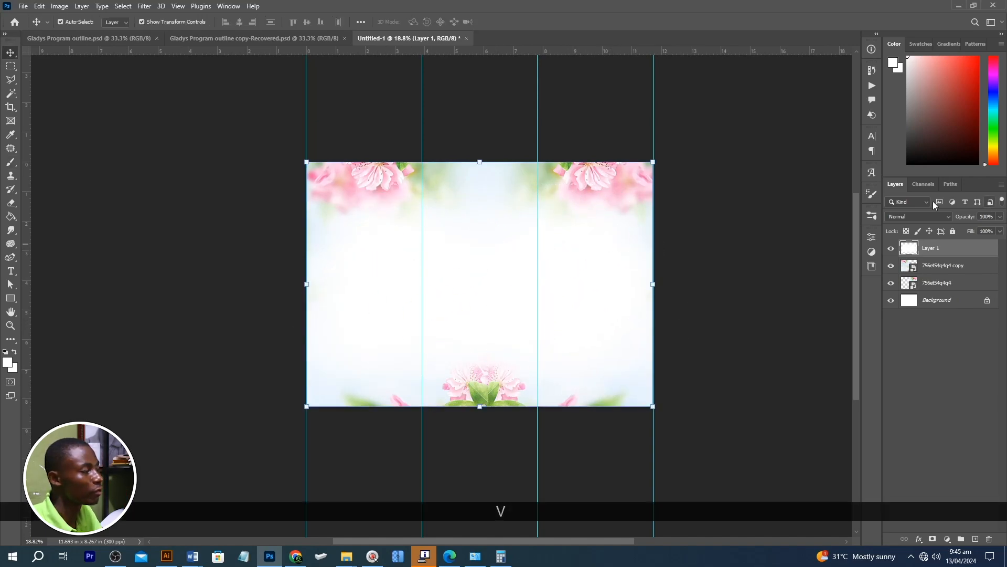
# Compare the background with and without the painted white layer, and check it against the finished program outline
pyautogui.click(891, 248)
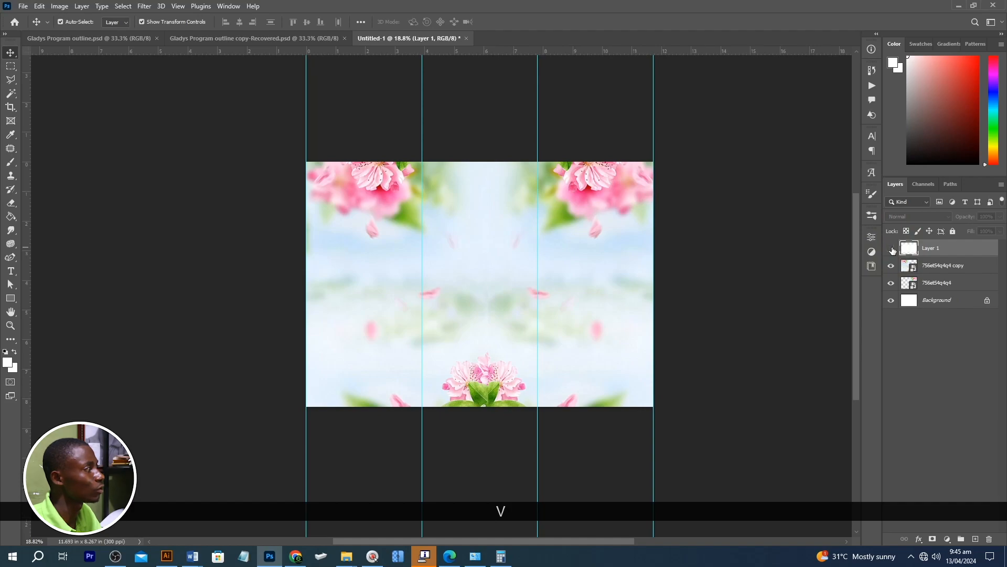
pyautogui.click(891, 248)
pyautogui.click(756, 331)
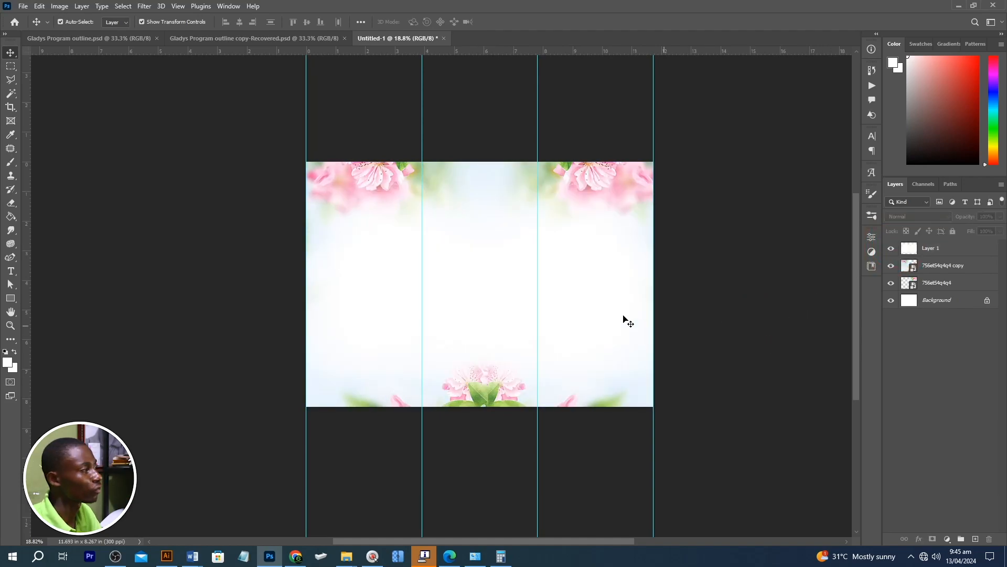
pyautogui.keyDown('alt'); pyautogui.scroll(2, 633, 323); pyautogui.keyUp('alt')
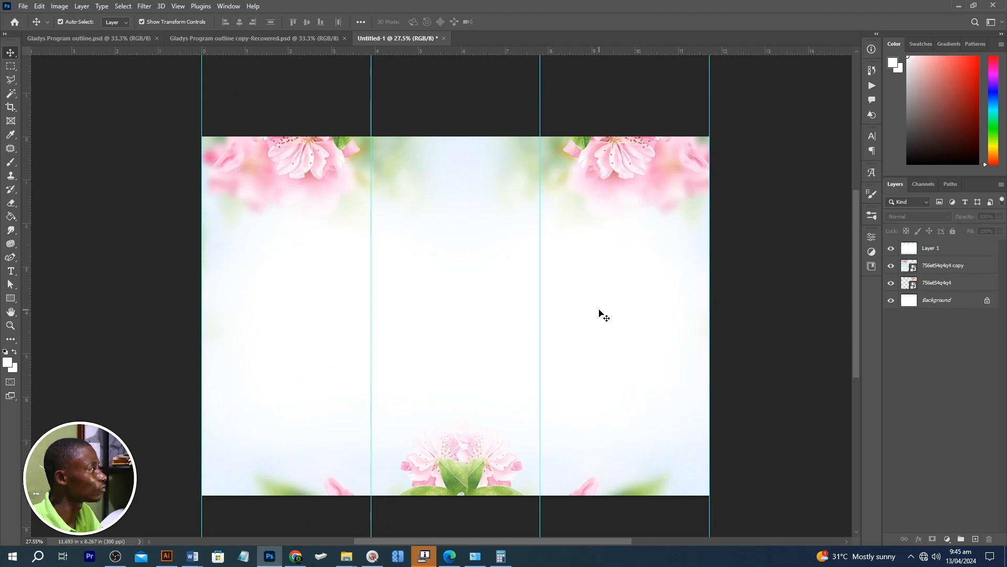
pyautogui.click(270, 38)
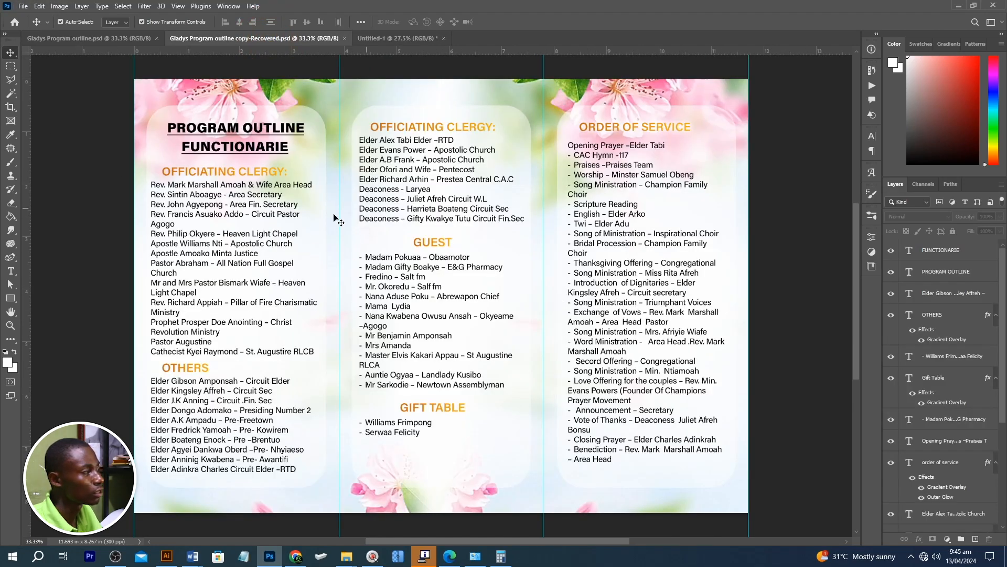
pyautogui.click(412, 38)
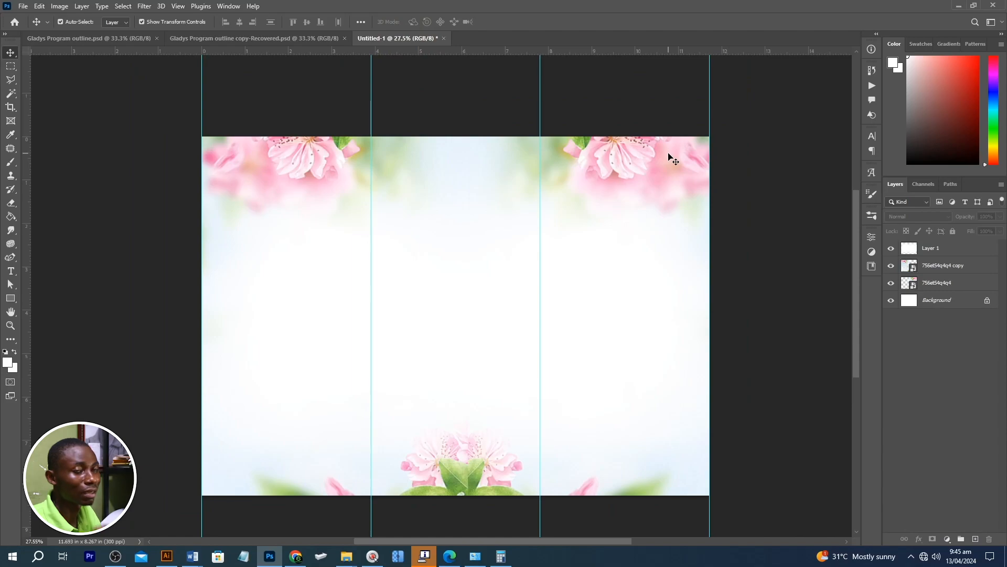
# Lower the opacity of the painted white layer to 83%
pyautogui.click(662, 309)
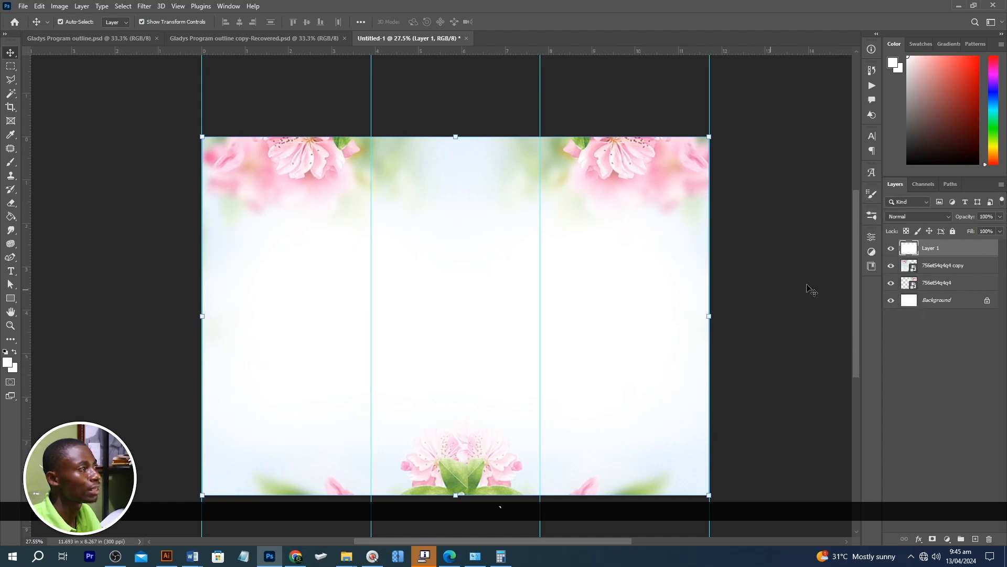
pyautogui.moveTo(970, 218); pyautogui.dragTo(962, 220)
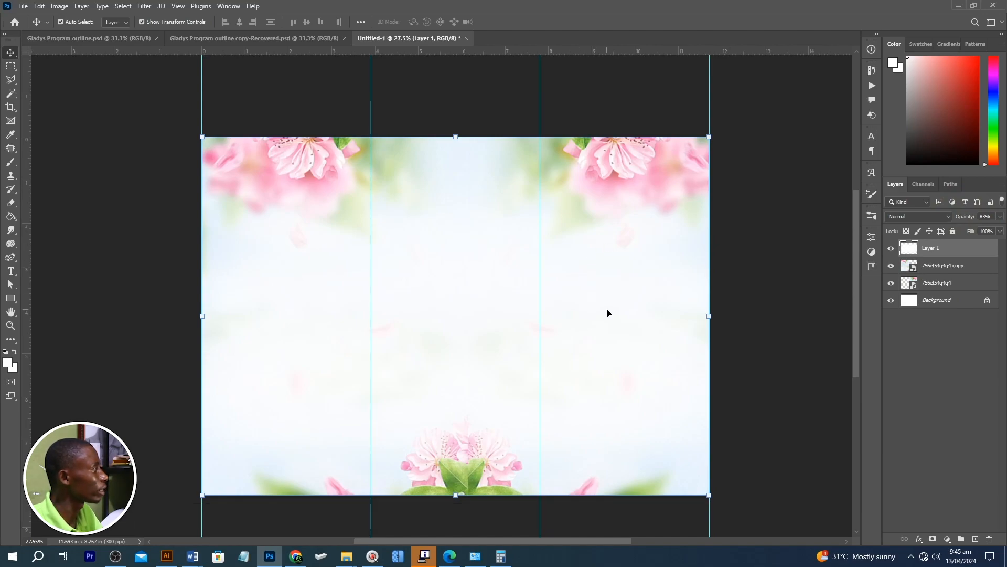
# Draw a white rounded rectangle about 964 by 2098 px with 0.4 in corners in the right column, at 56% opacity
pyautogui.click(17, 301)
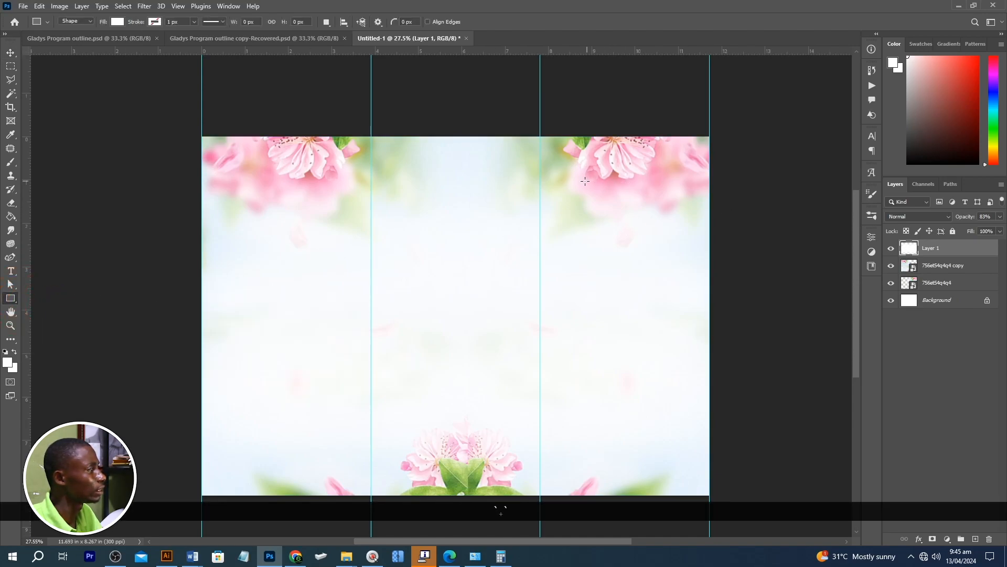
pyautogui.moveTo(555, 159); pyautogui.dragTo(682, 445)
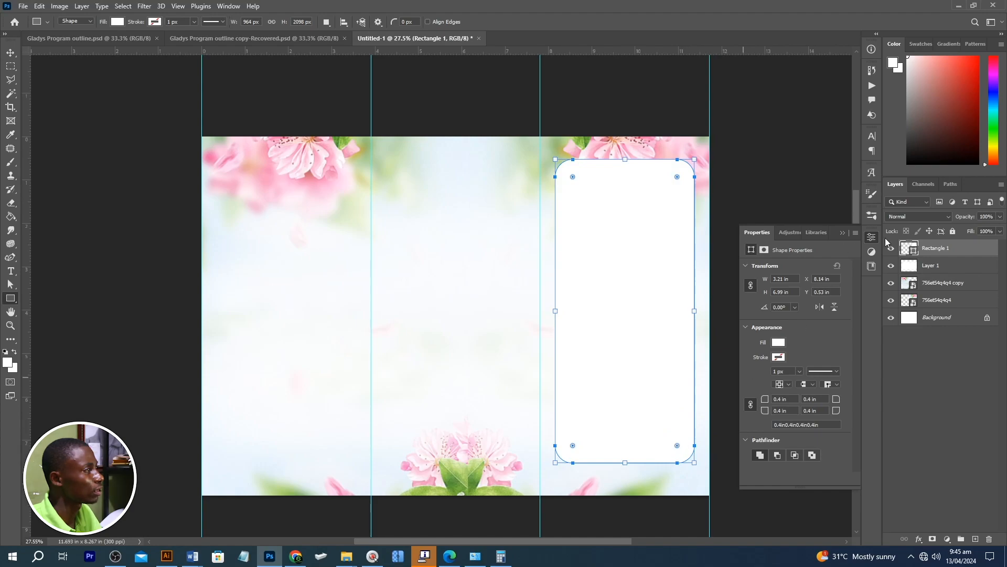
pyautogui.moveTo(969, 217); pyautogui.dragTo(945, 222)
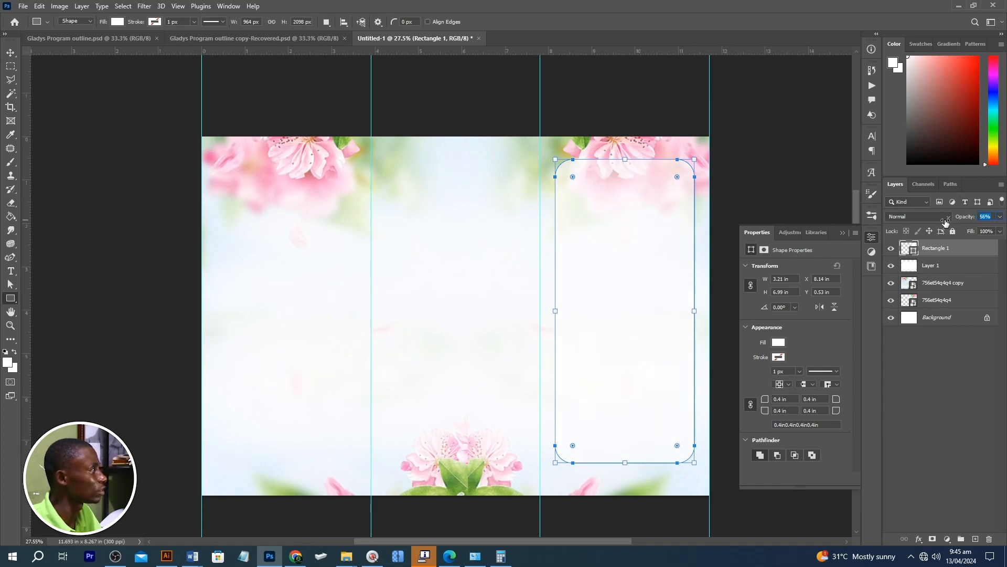
# Enlarge the rounded rectangle on all sides to about 3.47 by 7.42 in, leaving a margin within the right column
pyautogui.press('v')
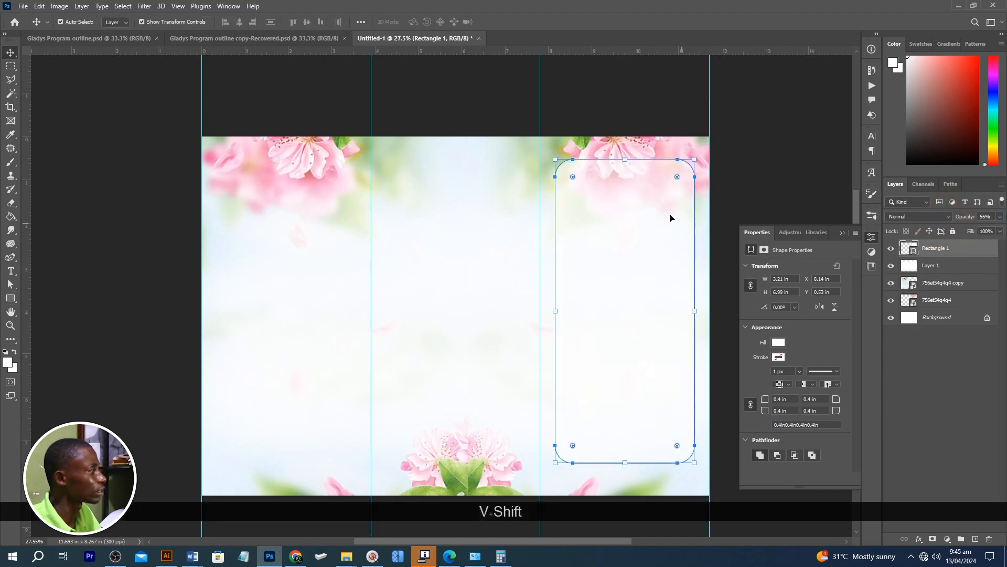
pyautogui.moveTo(625, 159); pyautogui.dragTo(626, 155)
pyautogui.moveTo(631, 472); pyautogui.dragTo(631, 481)
pyautogui.moveTo(698, 319); pyautogui.dragTo(701, 317)
pyautogui.moveTo(555, 315); pyautogui.dragTo(551, 315)
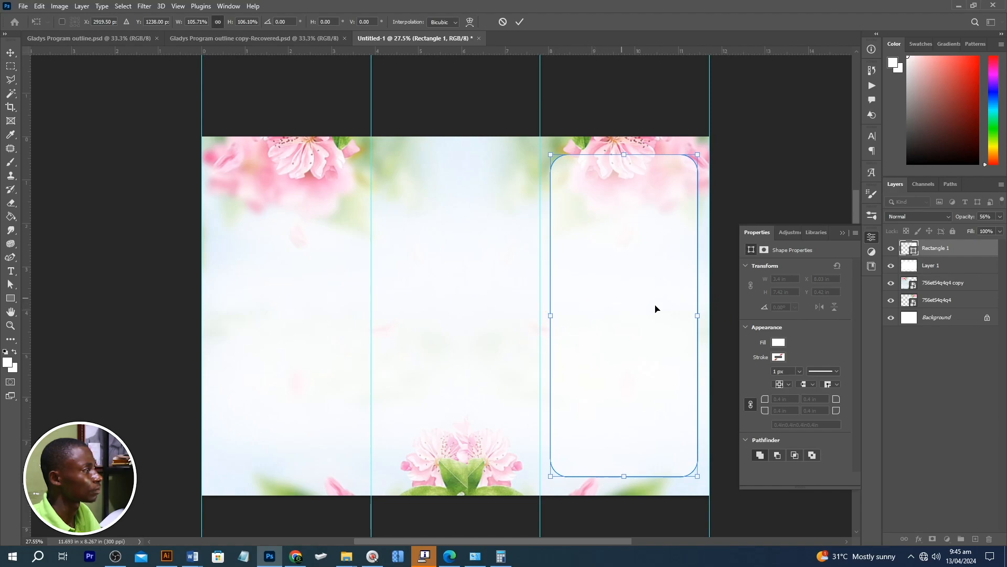
pyautogui.press('shift')
pyautogui.moveTo(702, 321); pyautogui.dragTo(706, 322)
pyautogui.press('Return')
# Duplicate the rounded rectangle into the middle and left columns, level with the original, and compare with the finished program outline
pyautogui.moveTo(630, 229); pyautogui.dragTo(297, 277)
pyautogui.click(790, 153)
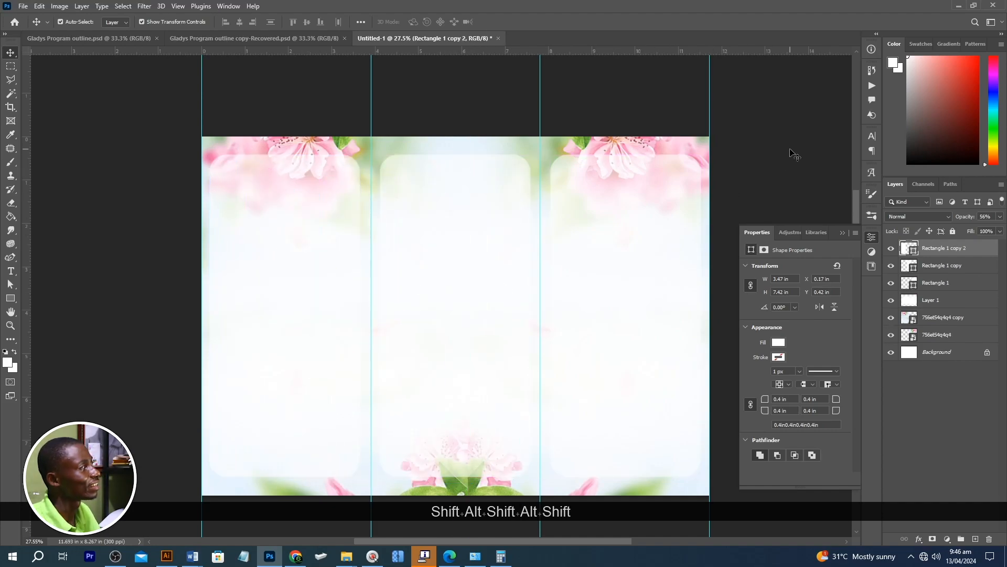
pyautogui.click(263, 44)
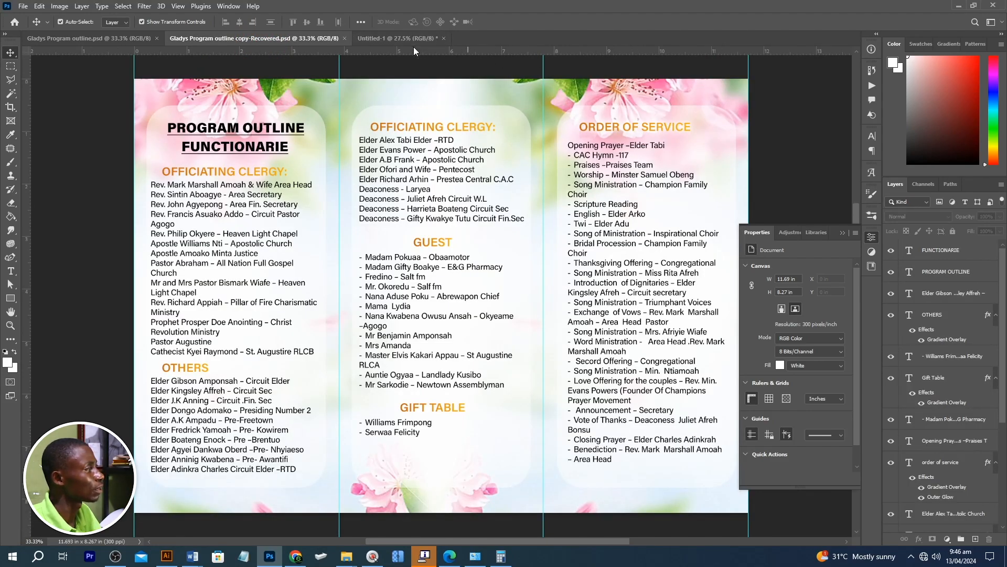
pyautogui.click(389, 36)
# Copy the wedding welcome texts and rings graphic from the other program outline document onto the new document's right panel
pyautogui.click(75, 39)
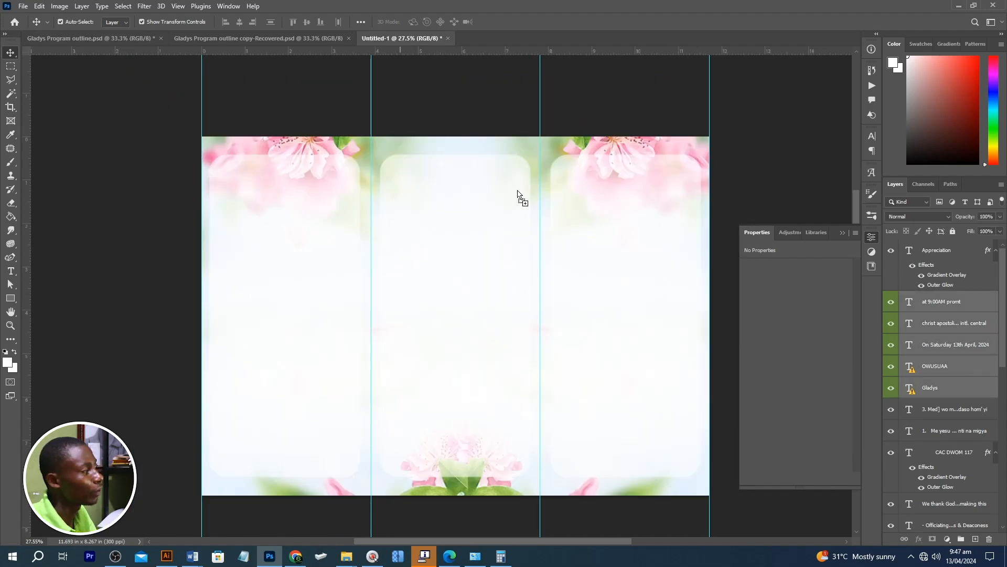
pyautogui.moveTo(519, 191); pyautogui.dragTo(517, 192)
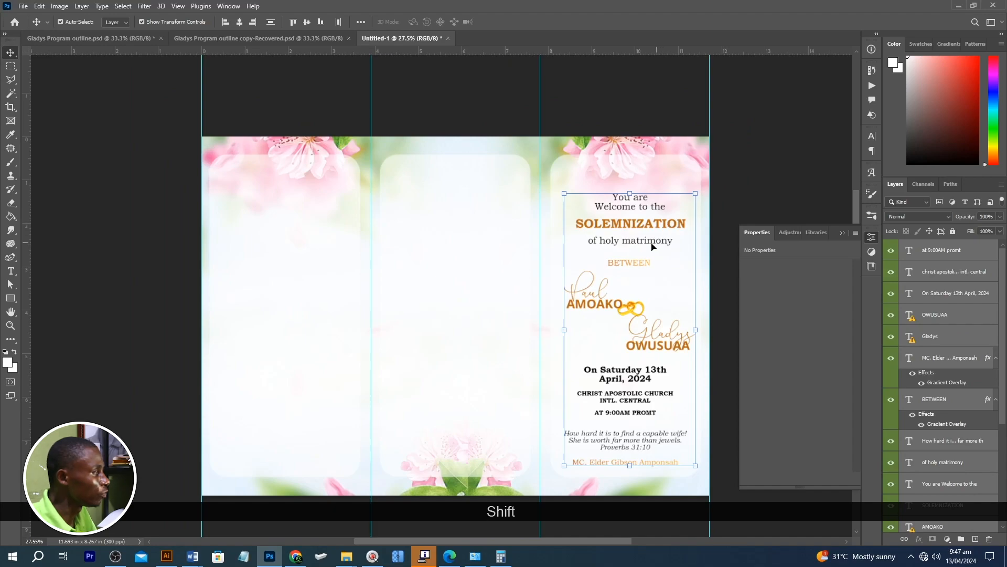
pyautogui.scroll(2, 632, 250)
pyautogui.scroll(-2, 638, 172)
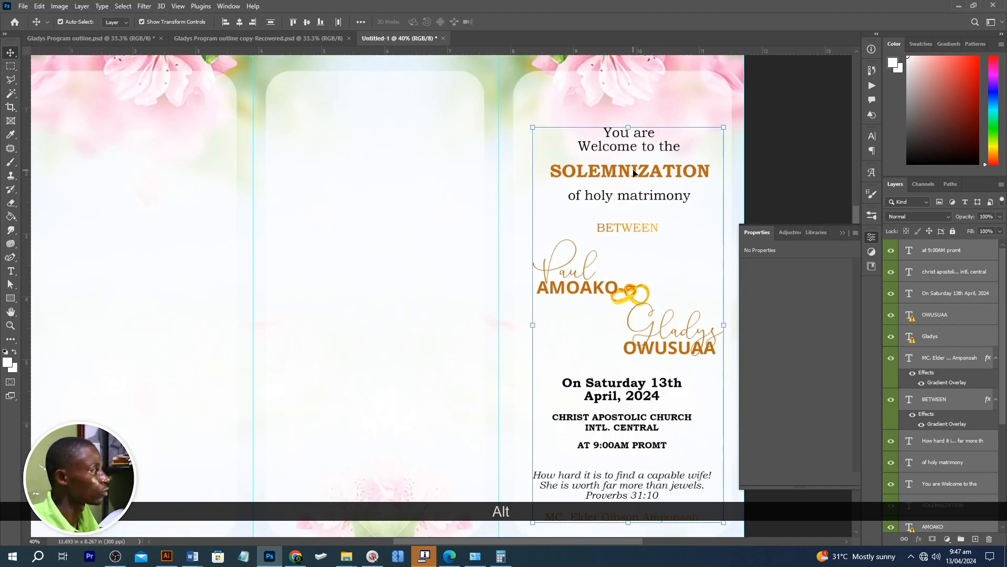
pyautogui.click(711, 133)
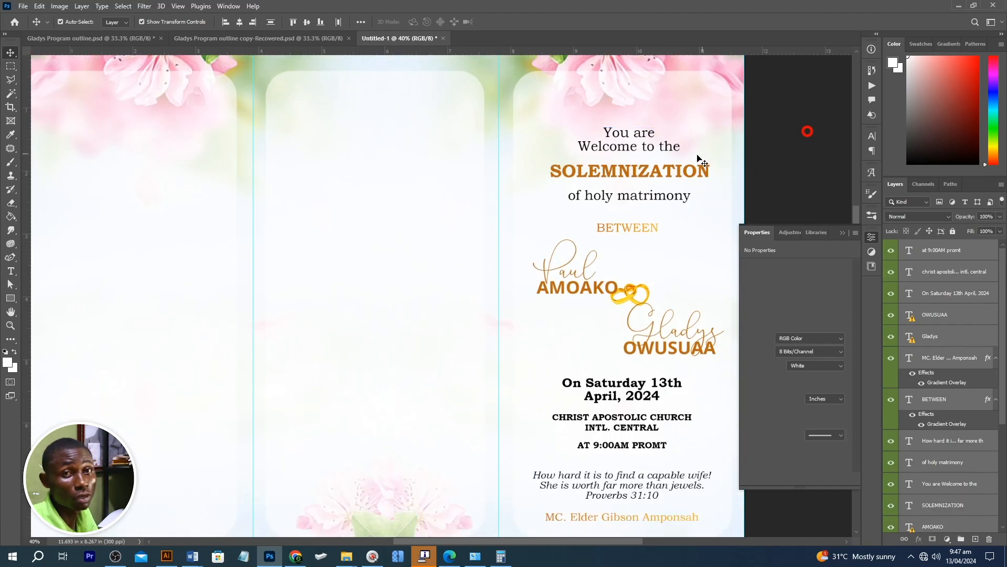
# Examine the invitation text in the right column up close, from the welcome lines down to the date and venue
pyautogui.scroll(3, 703, 158)
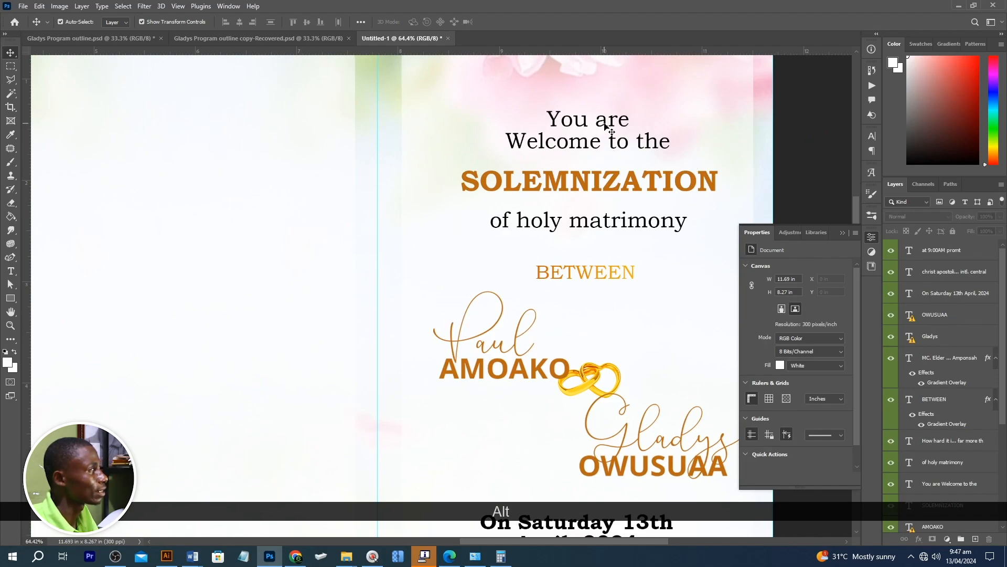
pyautogui.scroll(2, 577, 165)
pyautogui.scroll(-1, 578, 223)
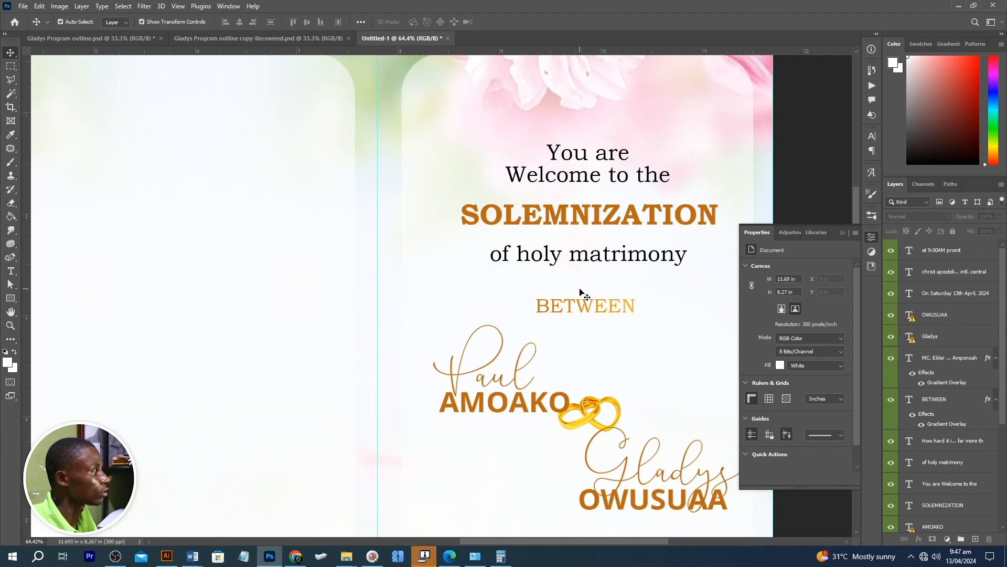
pyautogui.scroll(-1, 596, 288)
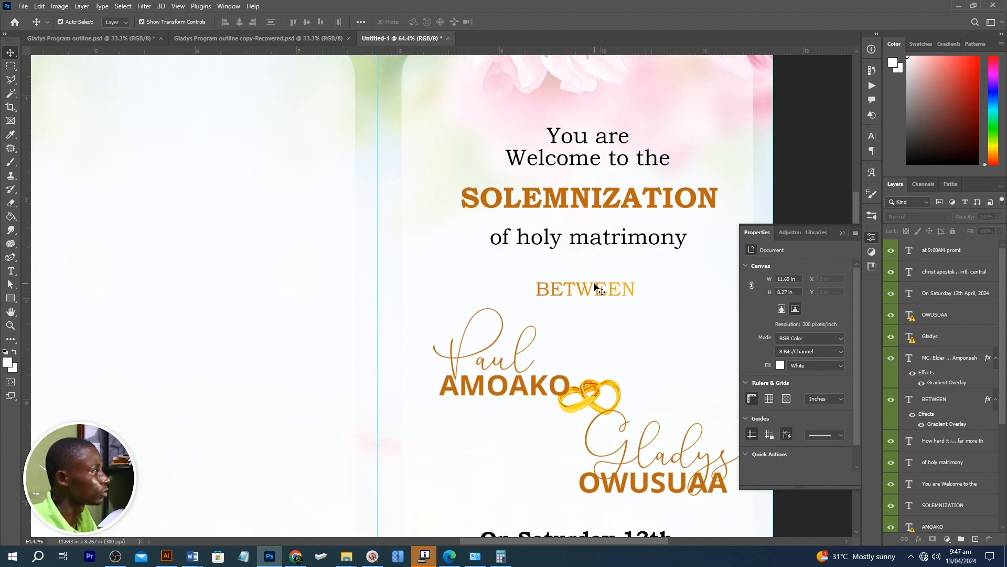
pyautogui.scroll(-2, 567, 299)
pyautogui.scroll(-1, 430, 325)
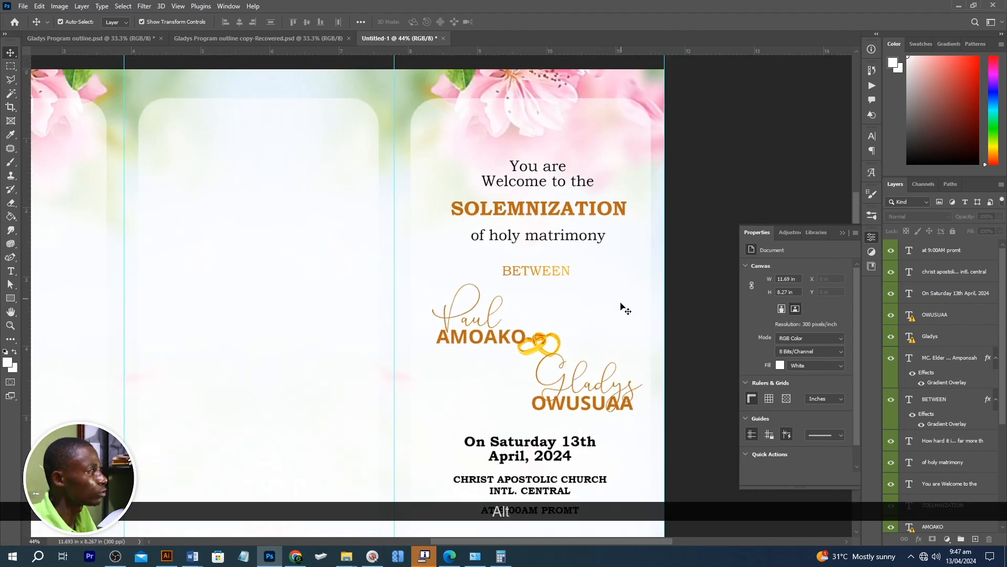
pyautogui.scroll(-2, 623, 306)
# Inspect the fonts used for the groom's script first name and his bold surname in the right column
pyautogui.click(462, 270)
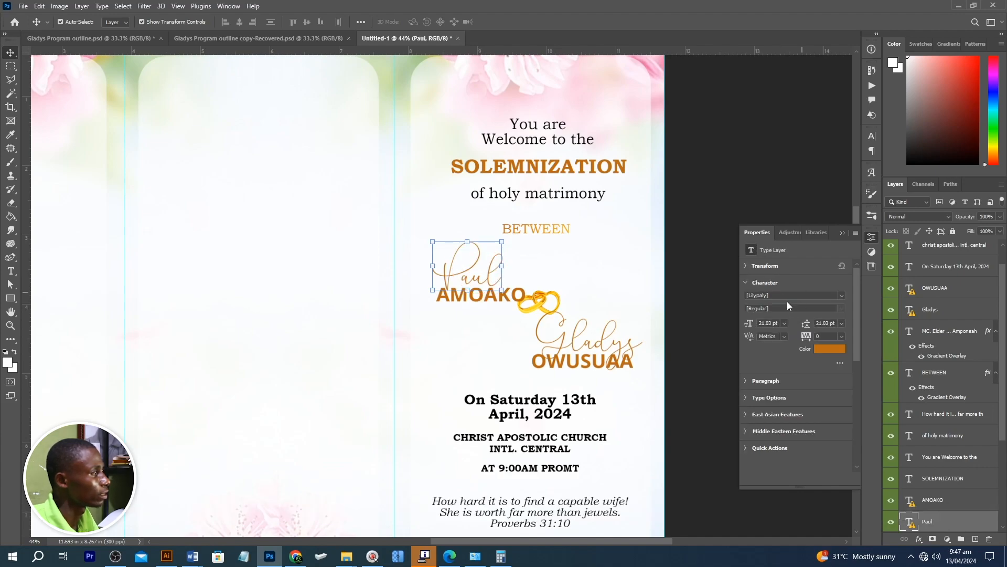
pyautogui.press('Tab')
pyautogui.press('Tab')
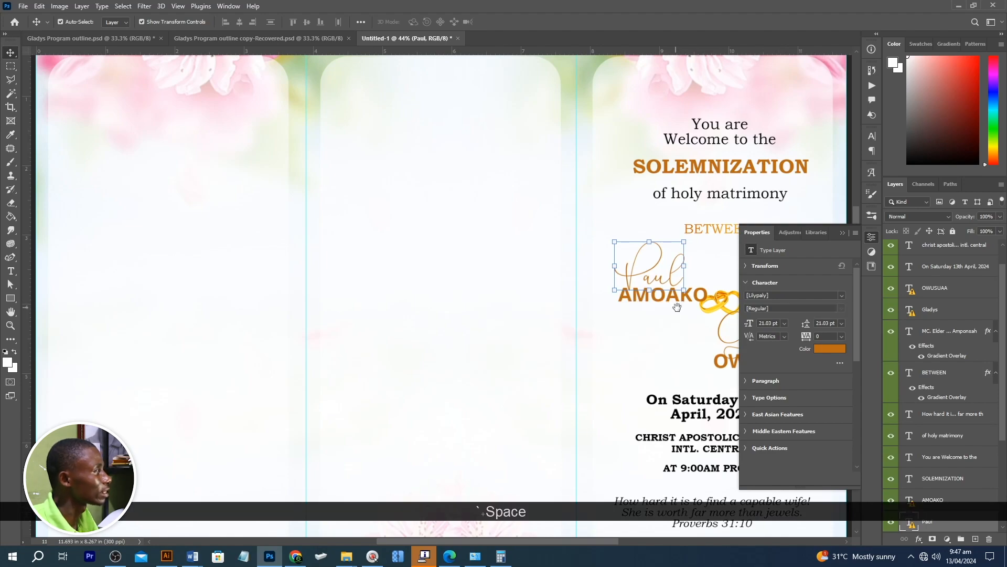
pyautogui.moveTo(701, 311); pyautogui.dragTo(500, 278)
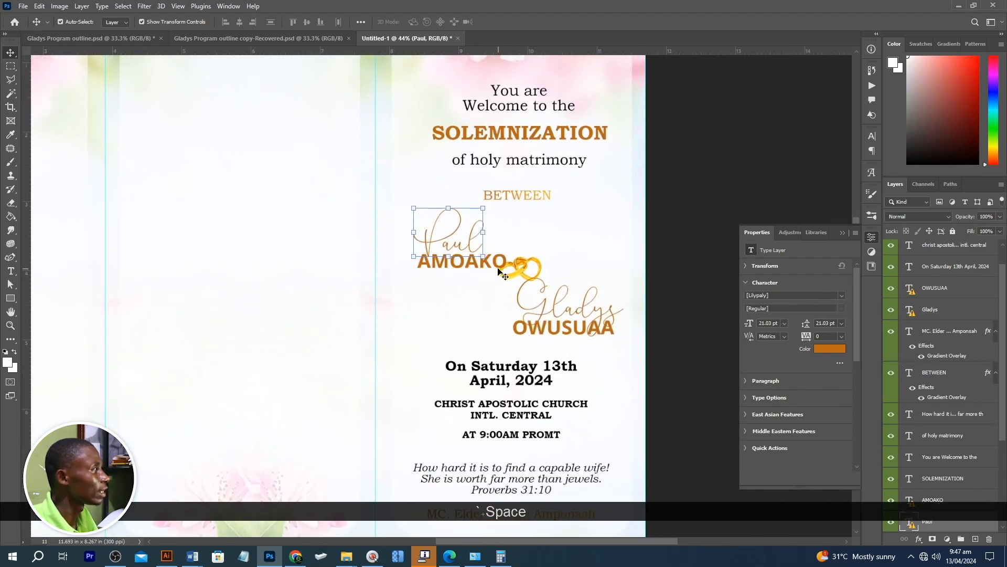
pyautogui.click(489, 269)
pyautogui.click(501, 261)
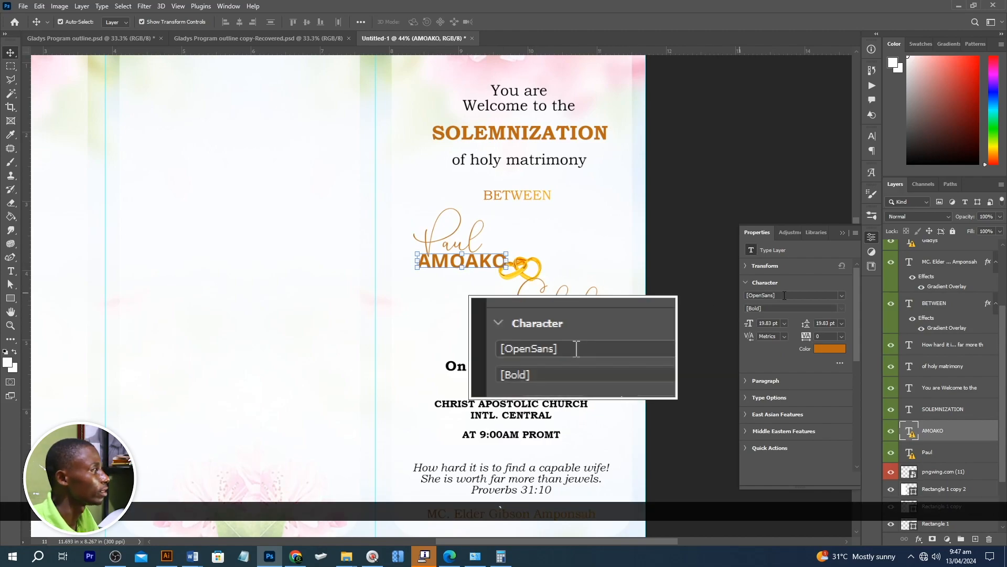
# Inspect the wedding rings graphic between the couple's names, and review the whole three-column page
pyautogui.scroll(-1, 544, 337)
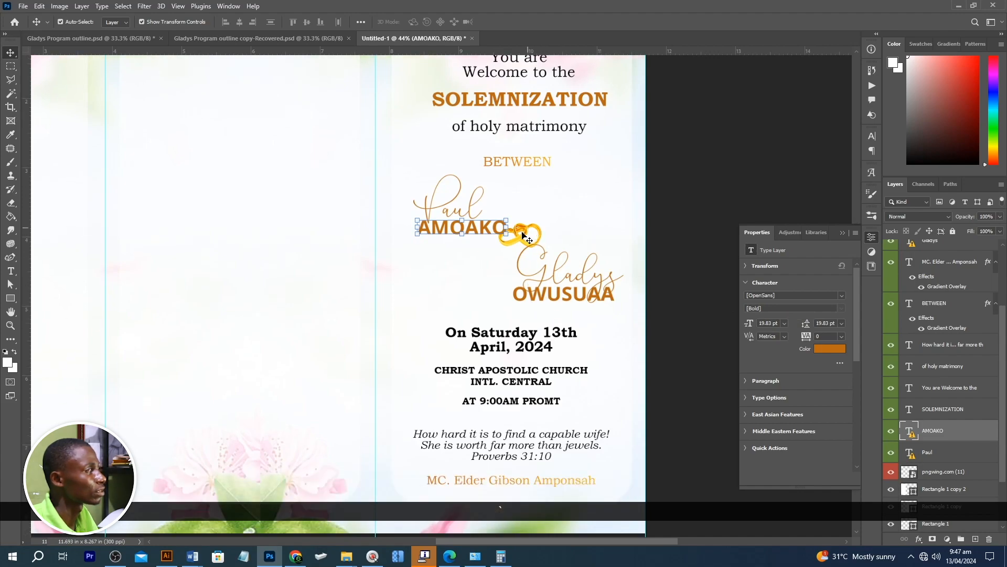
pyautogui.click(526, 242)
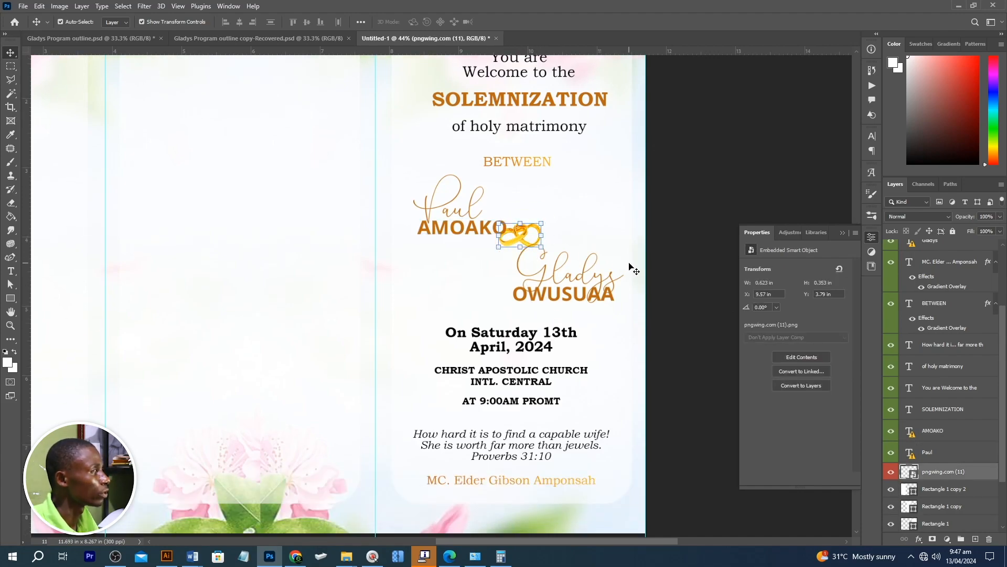
pyautogui.keyDown('alt'); pyautogui.scroll(-2, 531, 372); pyautogui.keyUp('alt')
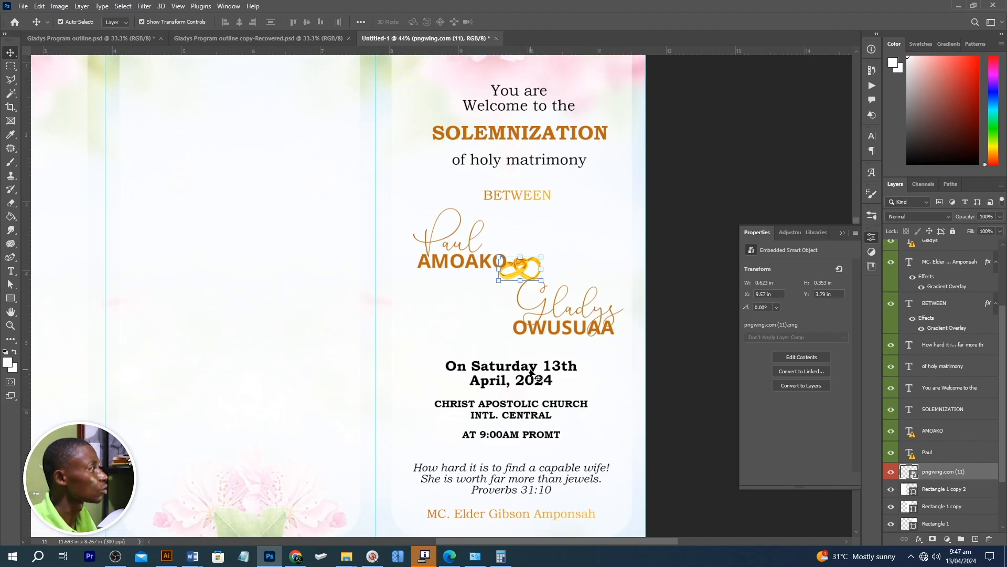
pyautogui.keyDown('alt'); pyautogui.scroll(2, 519, 348); pyautogui.keyUp('alt')
pyautogui.press('space')
pyautogui.moveTo(546, 333); pyautogui.dragTo(591, 310)
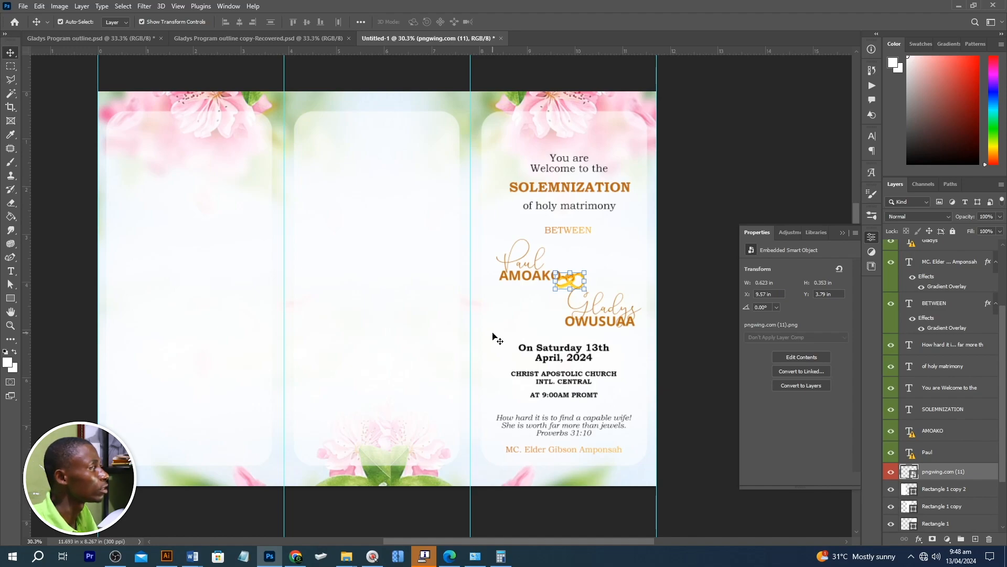
pyautogui.click(710, 294)
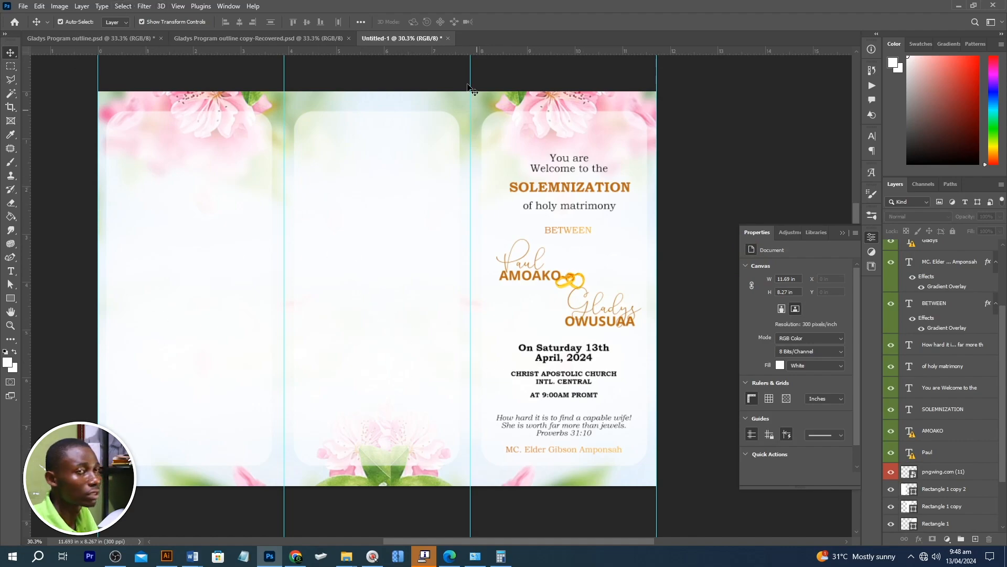
# Duplicate the Untitled-1 document as a new document named "inner"
pyautogui.click(61, 6)
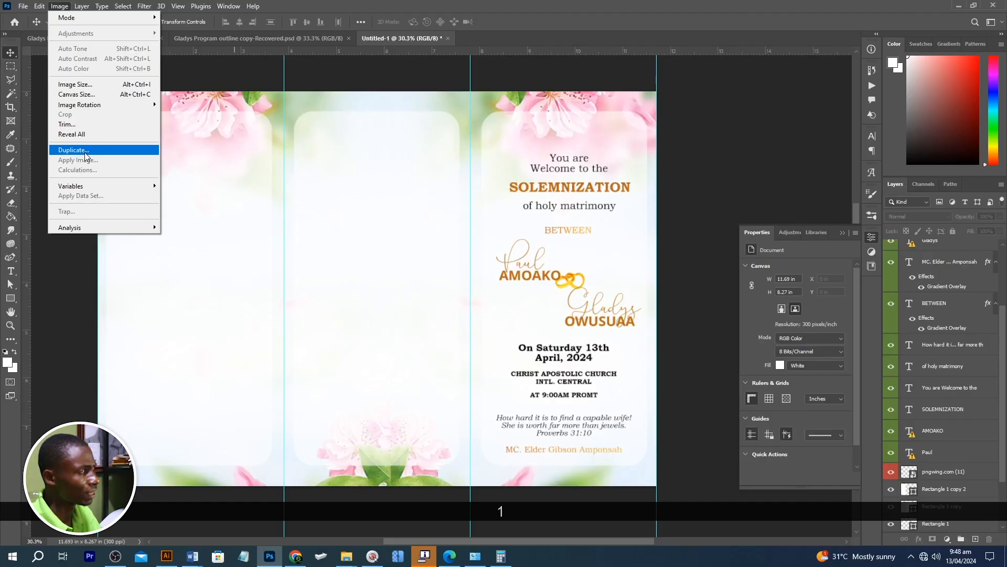
pyautogui.click(85, 151)
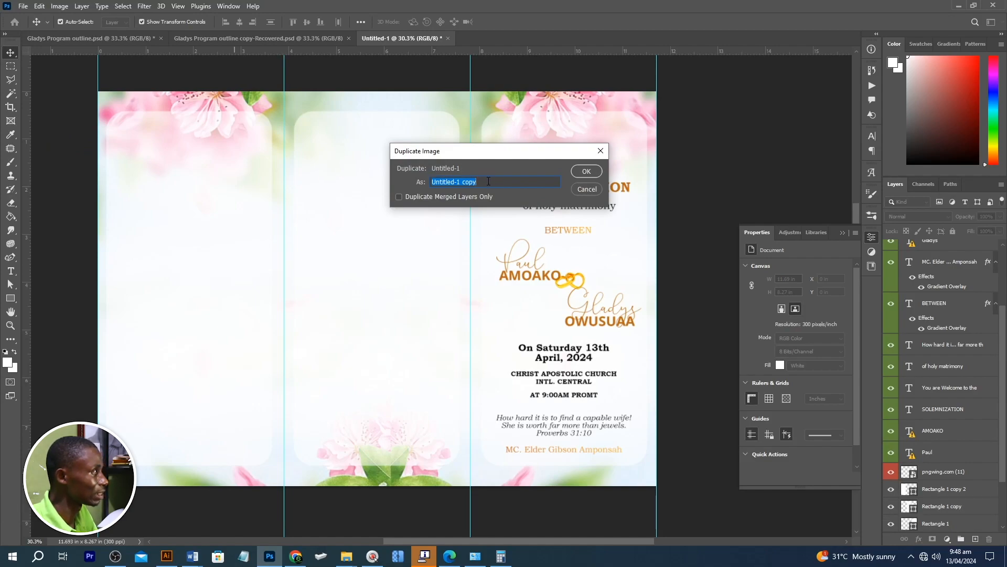
pyautogui.moveTo(477, 182); pyautogui.dragTo(455, 182)
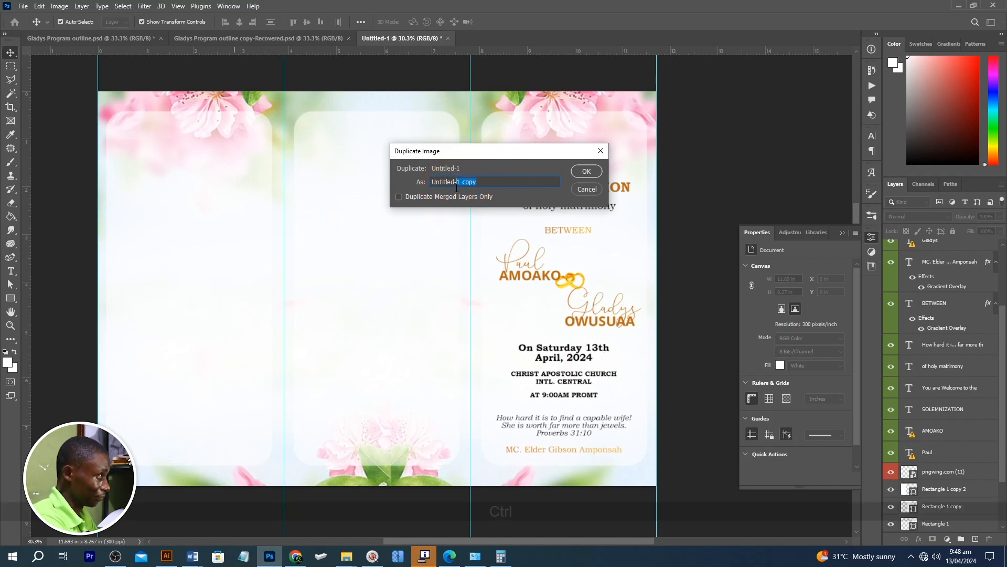
pyautogui.hotkey('ctrl', 'a')
pyautogui.write('inner')
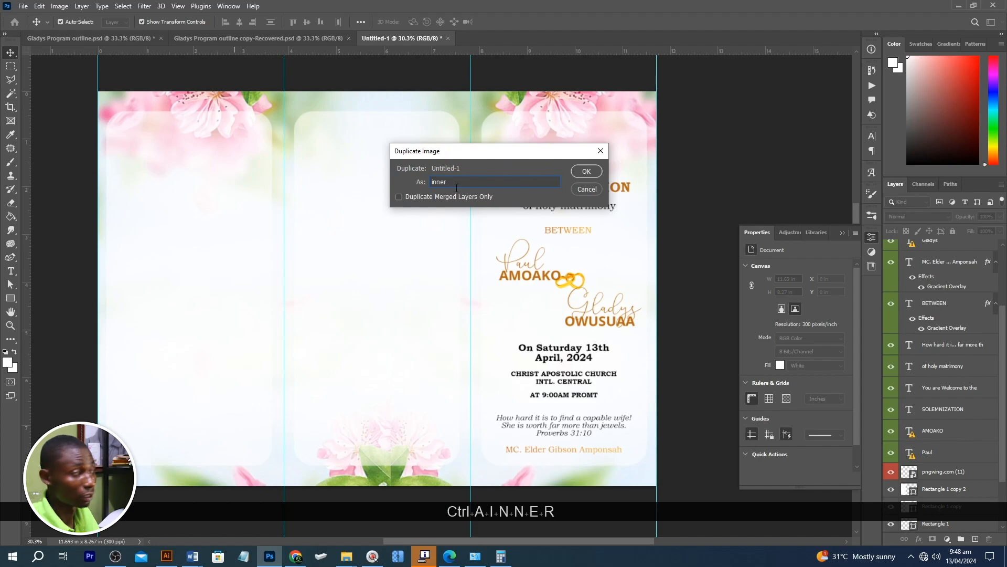
pyautogui.click(587, 171)
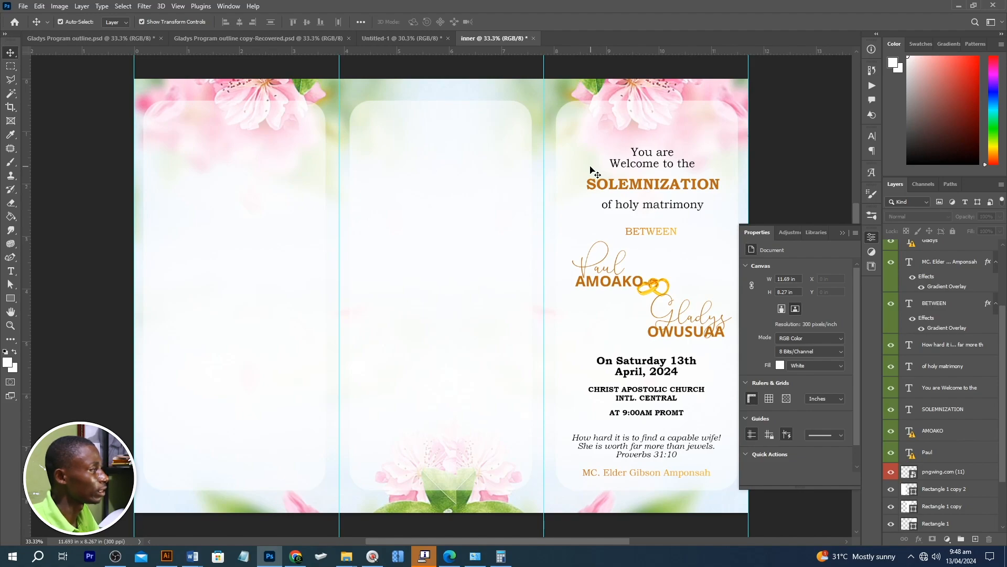
pyautogui.click(627, 133)
pyautogui.scroll(-1, 615, 135)
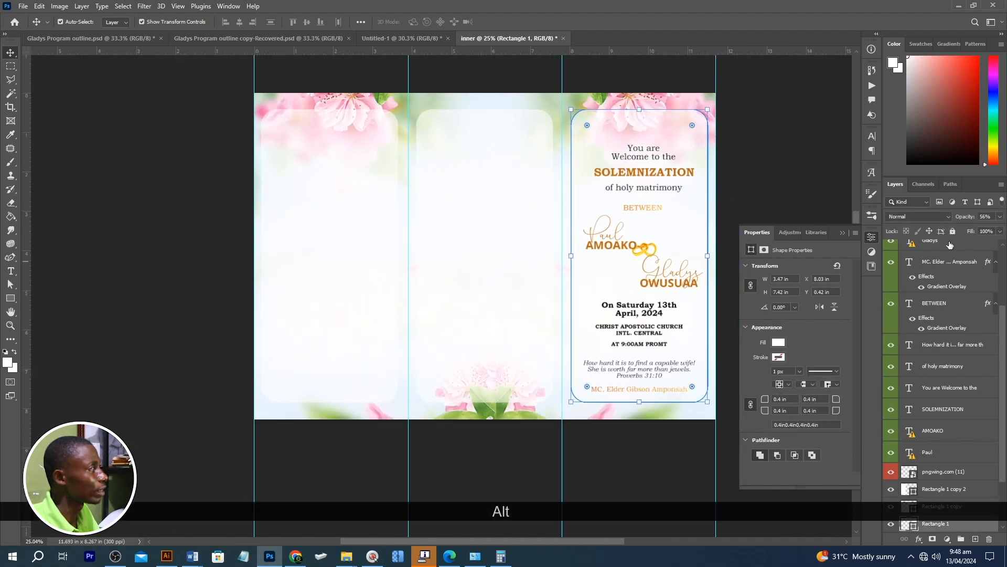
pyautogui.moveTo(606, 67); pyautogui.dragTo(632, 193)
pyautogui.click(744, 138)
pyautogui.doubleClick(683, 179)
pyautogui.click(780, 154)
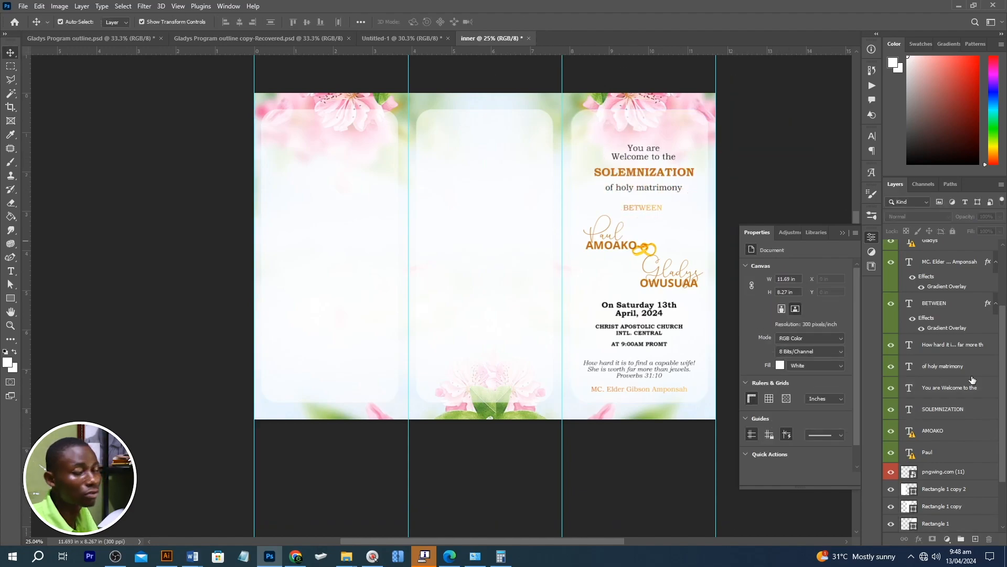
# Select the three translucent rounded panels, group them and lock the group
pyautogui.scroll(1, 677, 286)
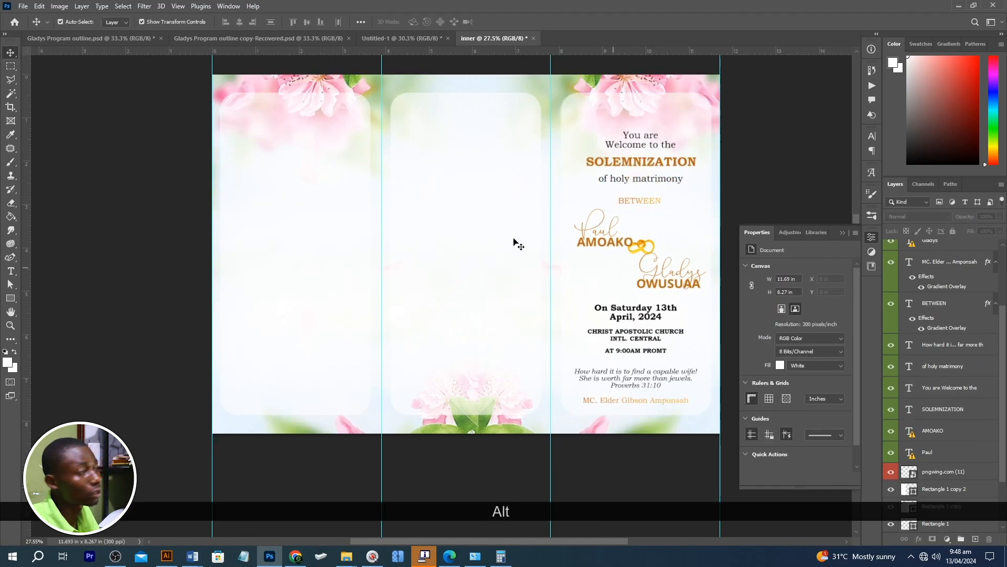
pyautogui.scroll(1, 231, 95)
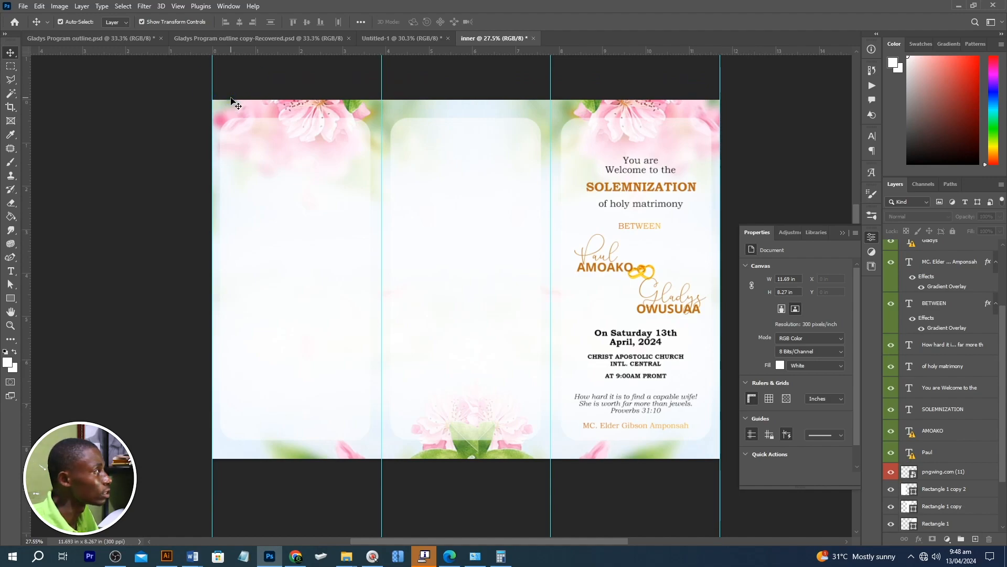
pyautogui.moveTo(180, 92); pyautogui.dragTo(722, 131)
pyautogui.press('ctrl')
pyautogui.press('ctrl')
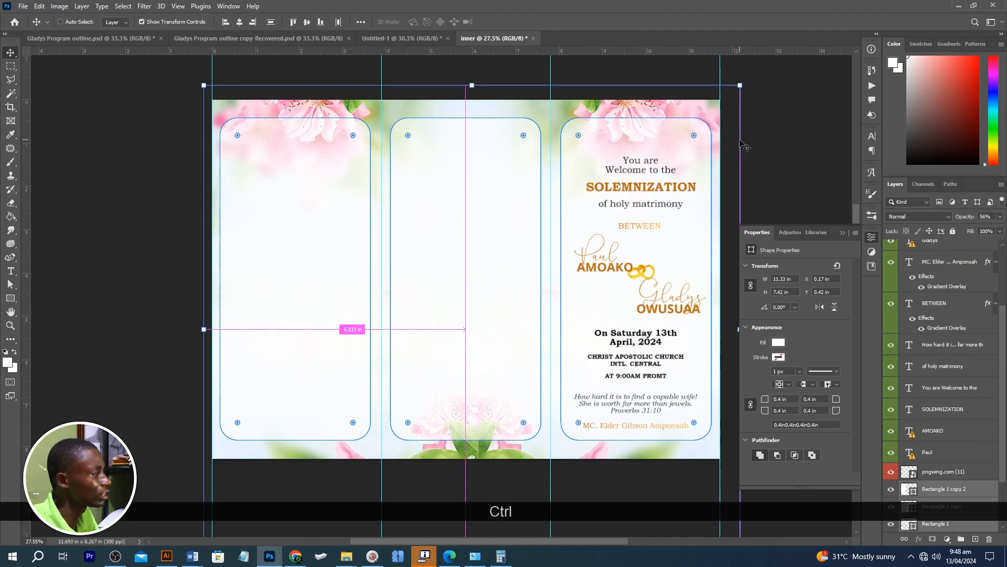
pyautogui.hotkey('ctrl', 'g')
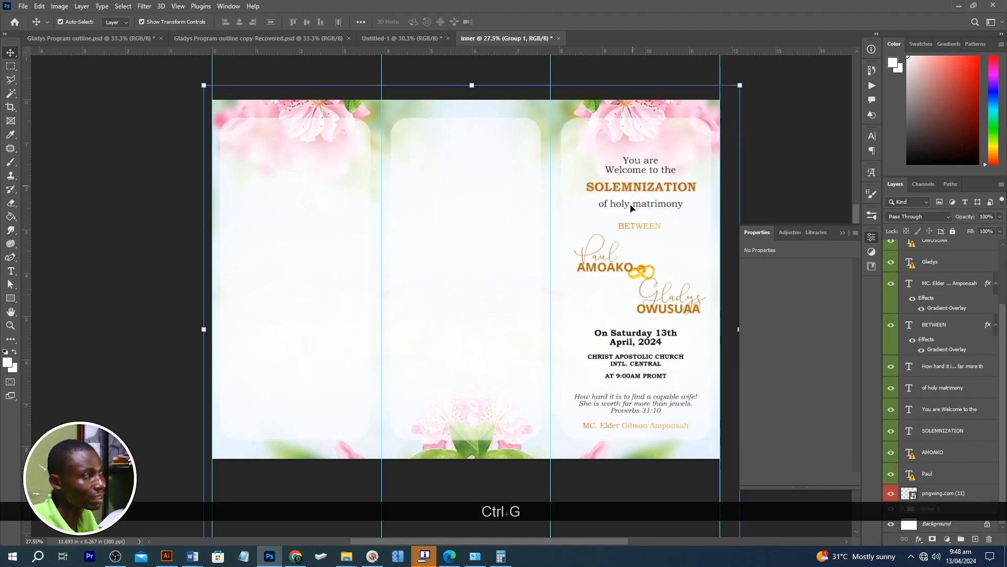
pyautogui.click(952, 232)
# Delete the invitation text and rings, and copy the PROGRAM OUTLINE FUNCTIONARIE headings and lists from the other outline document onto the left panel
pyautogui.moveTo(577, 151); pyautogui.dragTo(680, 439)
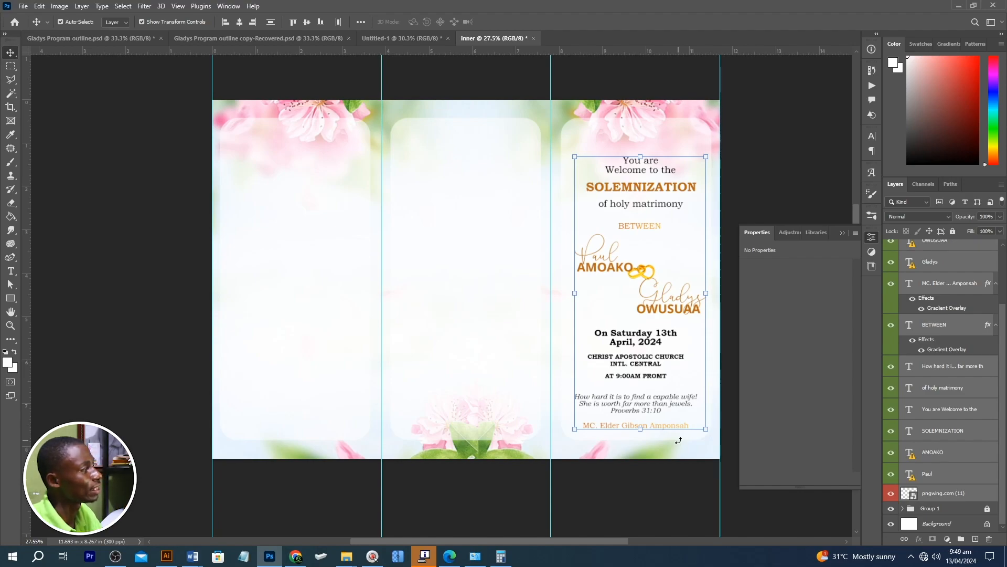
pyautogui.press('Delete')
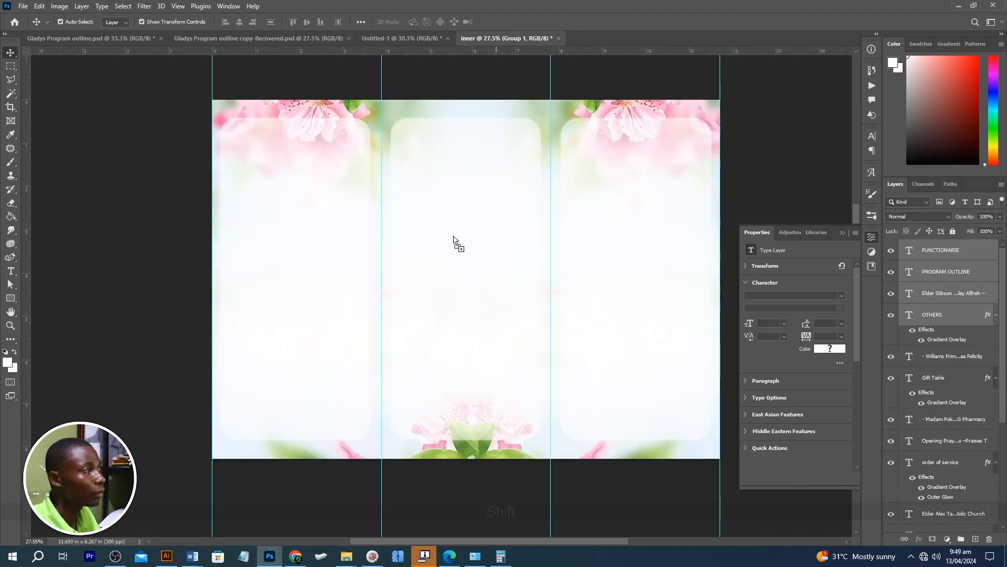
pyautogui.moveTo(453, 237); pyautogui.dragTo(453, 236)
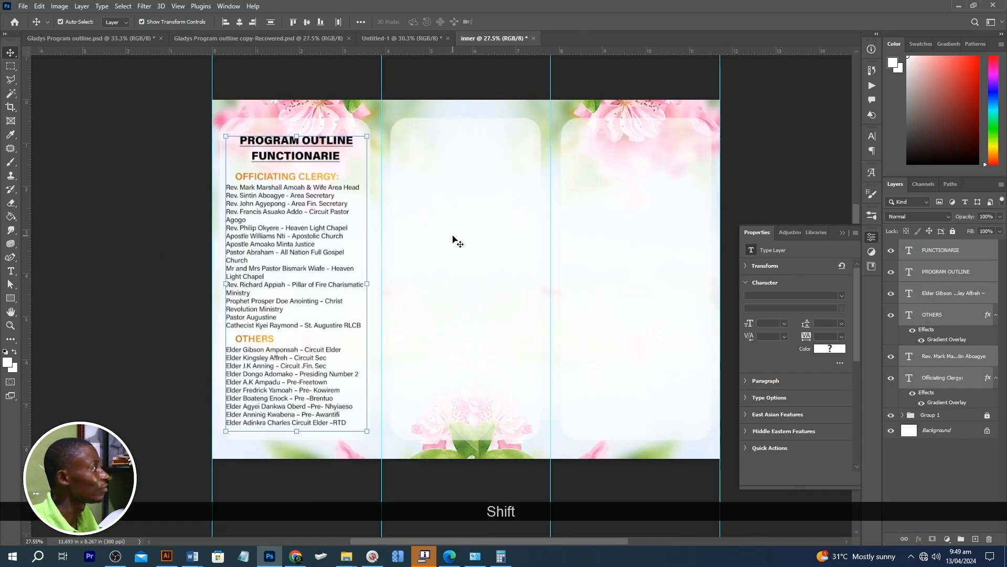
pyautogui.click(755, 199)
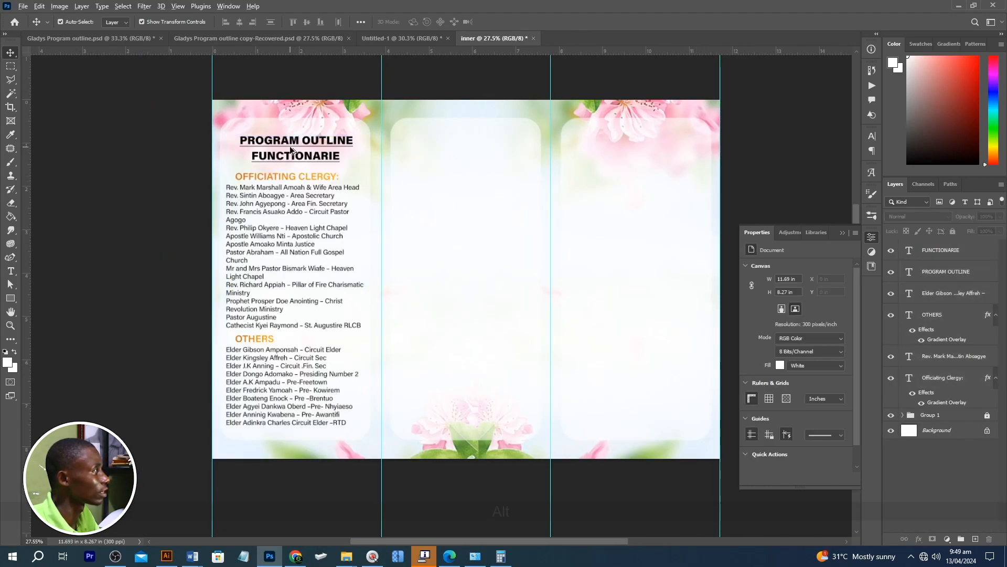
# Inspect the font of the PROGRAM OUTLINE heading and the gradient overlay settings of the OFFICIATING CLERGY heading
pyautogui.scroll(5, 290, 146)
pyautogui.click(341, 169)
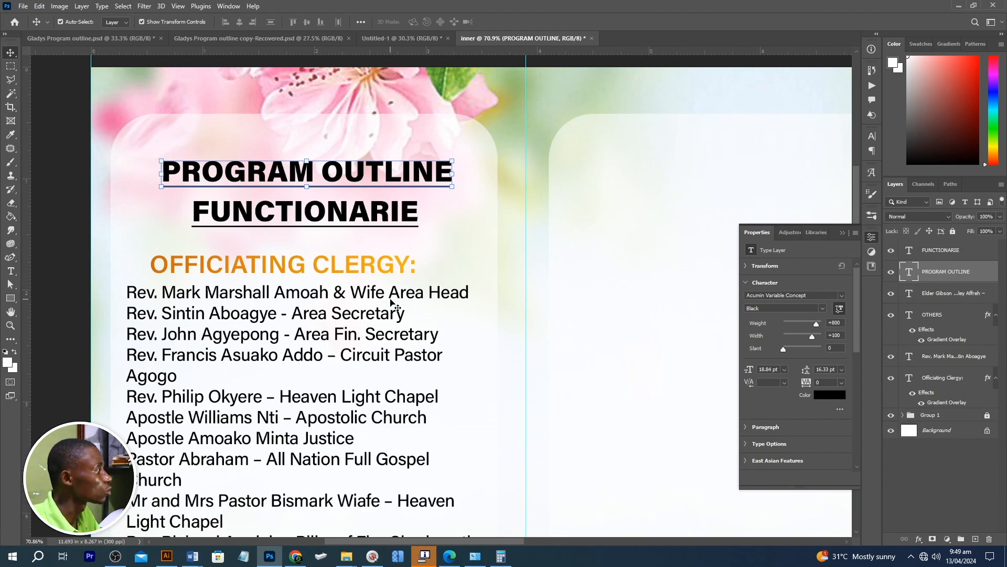
pyautogui.scroll(-3, 393, 303)
pyautogui.scroll(4, 353, 281)
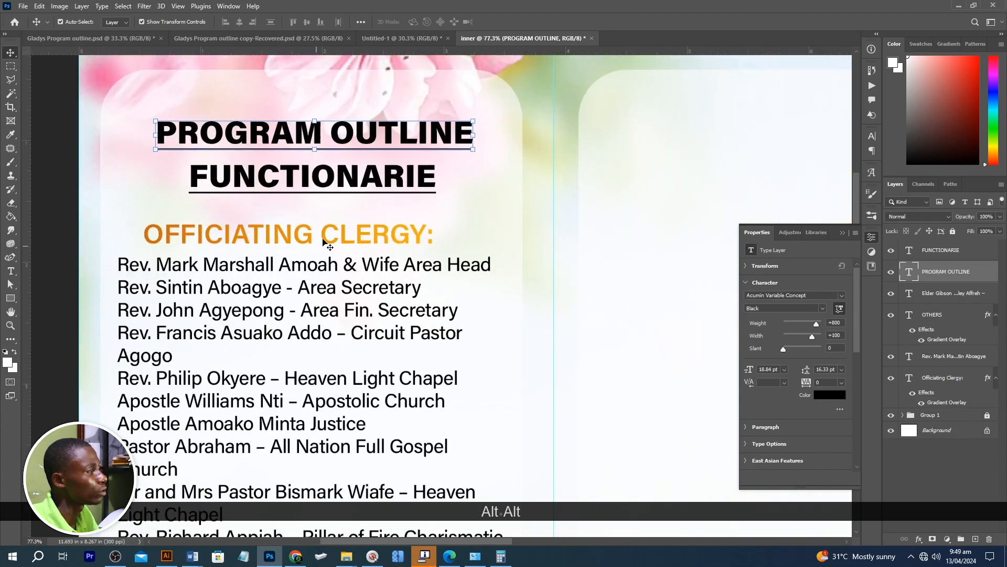
pyautogui.click(324, 239)
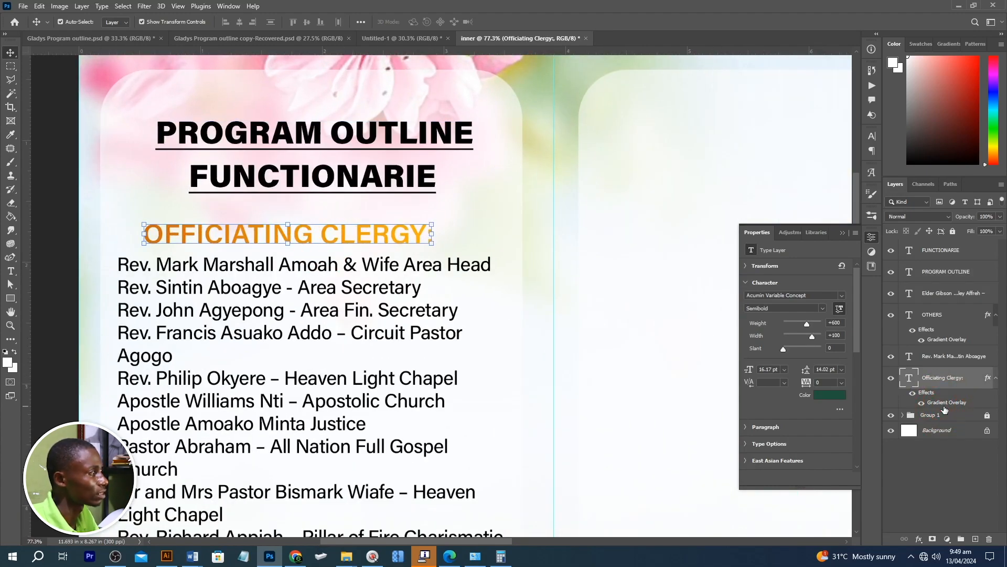
pyautogui.doubleClick(945, 404)
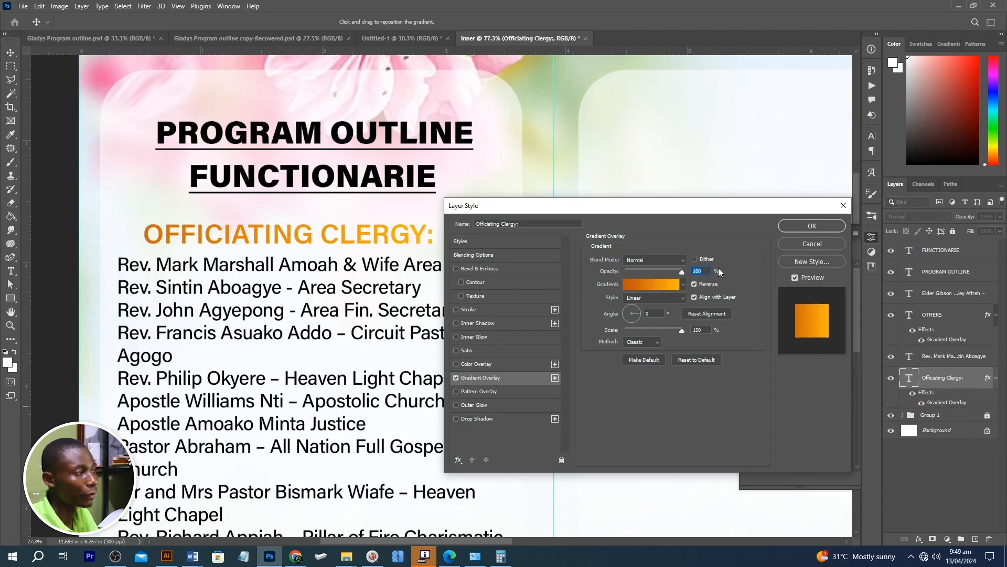
pyautogui.click(810, 226)
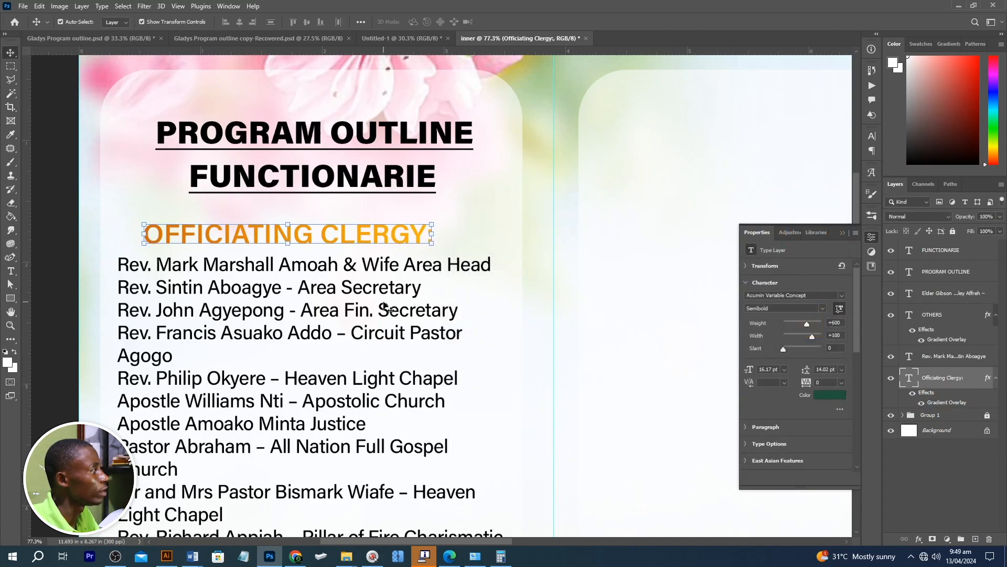
pyautogui.scroll(-2, 388, 309)
pyautogui.keyDown('alt'); pyautogui.scroll(-3, 411, 292); pyautogui.keyUp('alt')
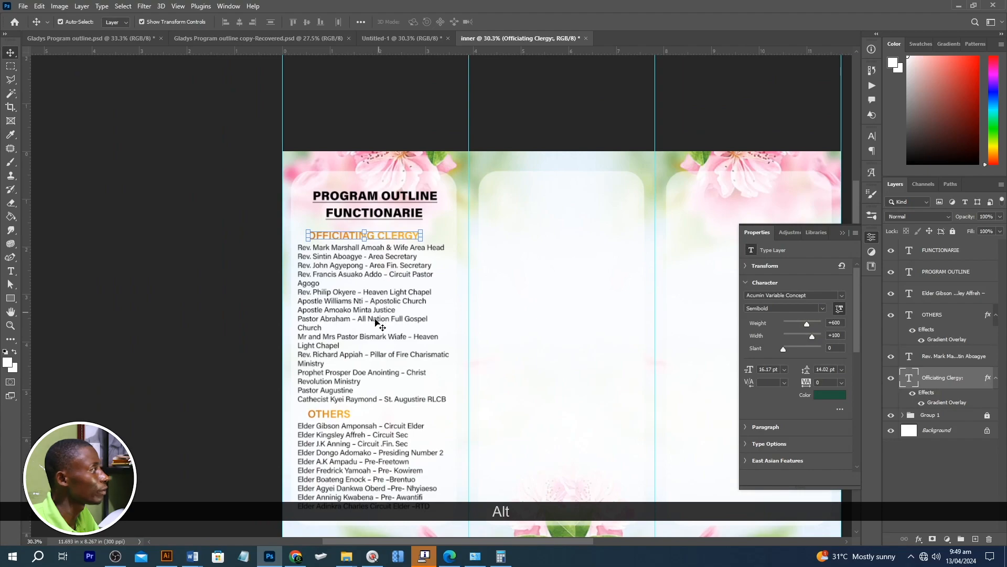
pyautogui.scroll(1, 377, 317)
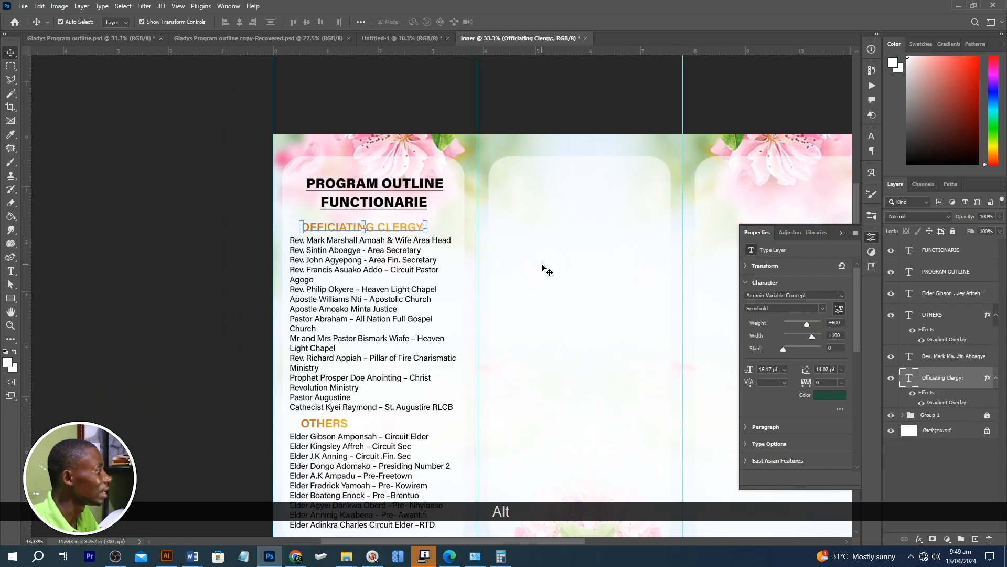
# Switch to the Word document, copy the paragraph about how each unit is broken down, and return to Photoshop
pyautogui.click(192, 556)
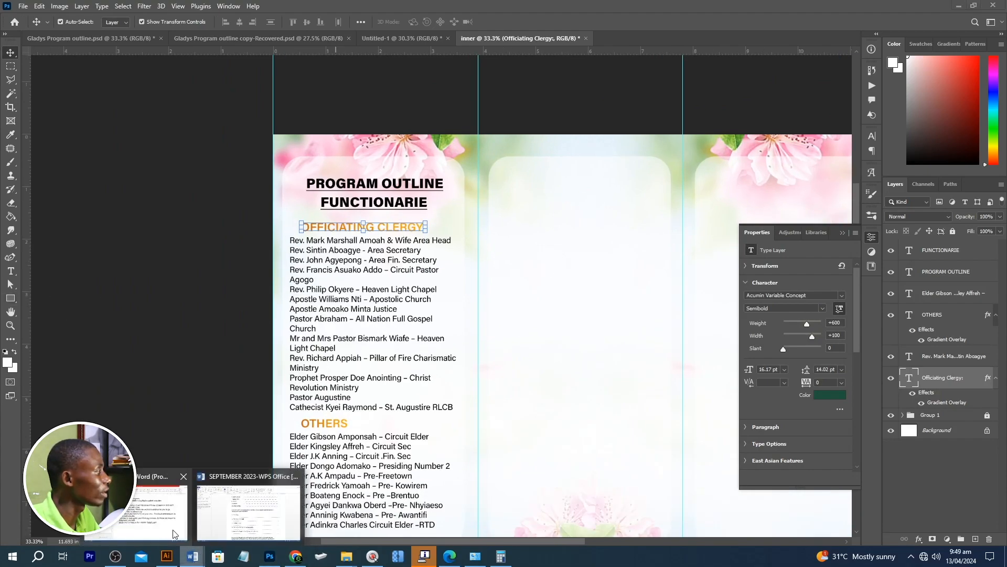
pyautogui.click(150, 522)
pyautogui.hotkey('ctrl', 'a')
pyautogui.scroll(-2, 532, 439)
pyautogui.click(565, 444)
pyautogui.moveTo(711, 489); pyautogui.dragTo(322, 320)
pyautogui.hotkey('ctrl', 'c')
pyautogui.hotkey('alt', 'Tab')
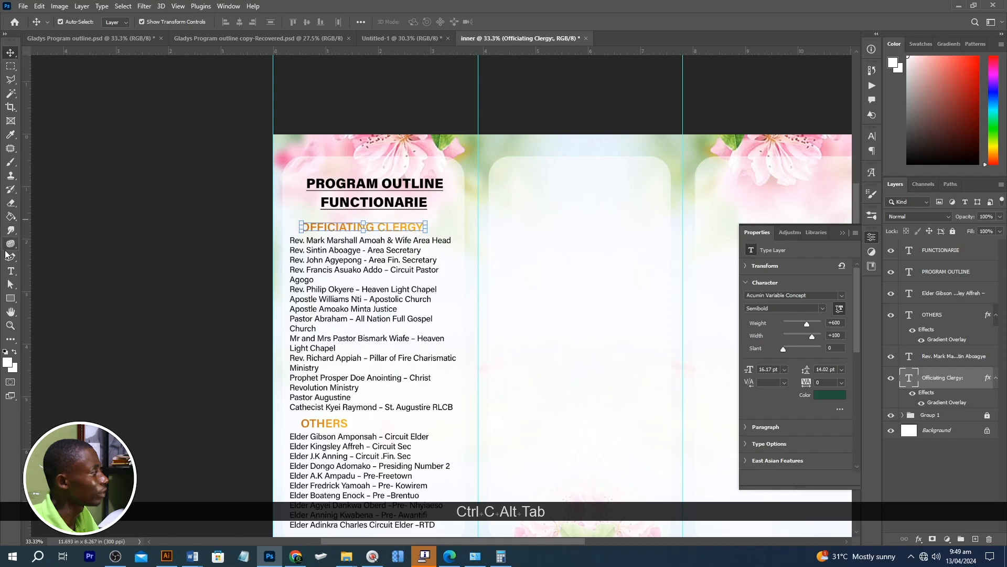
# Create a paragraph text box on the middle panel and paste the copied Word paragraph into it
pyautogui.press('`')
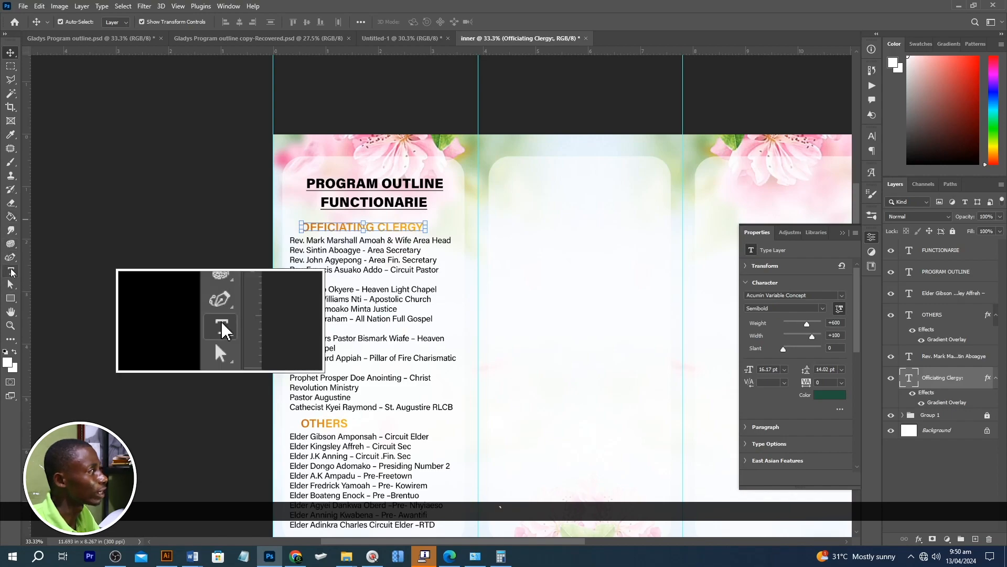
pyautogui.click(11, 271)
pyautogui.moveTo(504, 198); pyautogui.dragTo(665, 444)
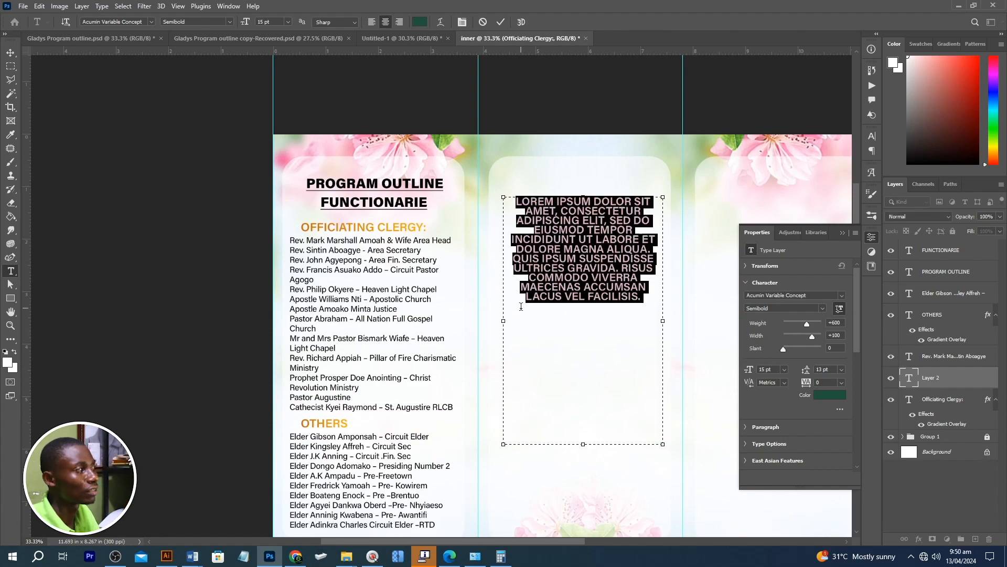
pyautogui.hotkey('ctrl', 'v')
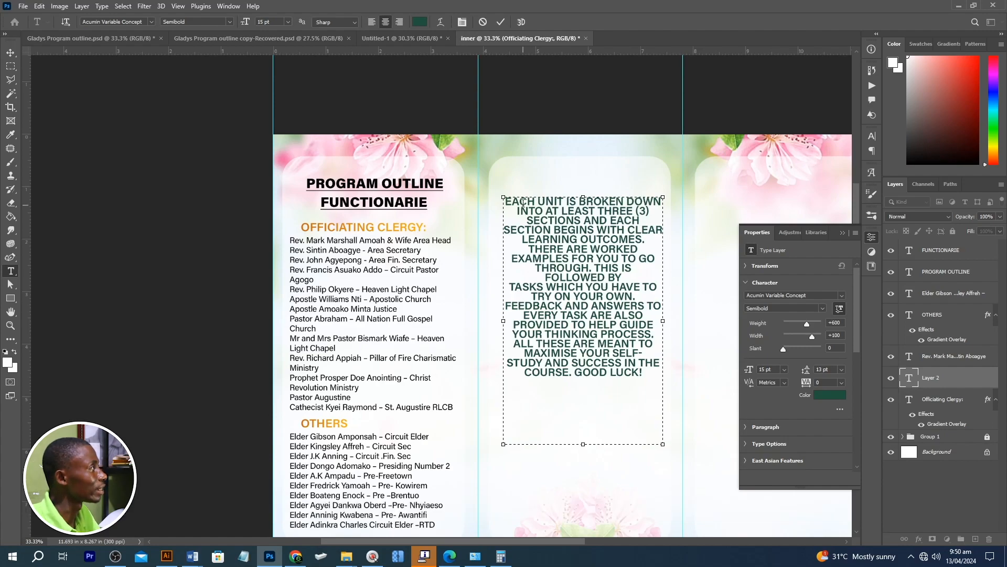
# Left-align the pasted paragraph, accept the text and delete its layer
pyautogui.hotkey('ctrl', 'a')
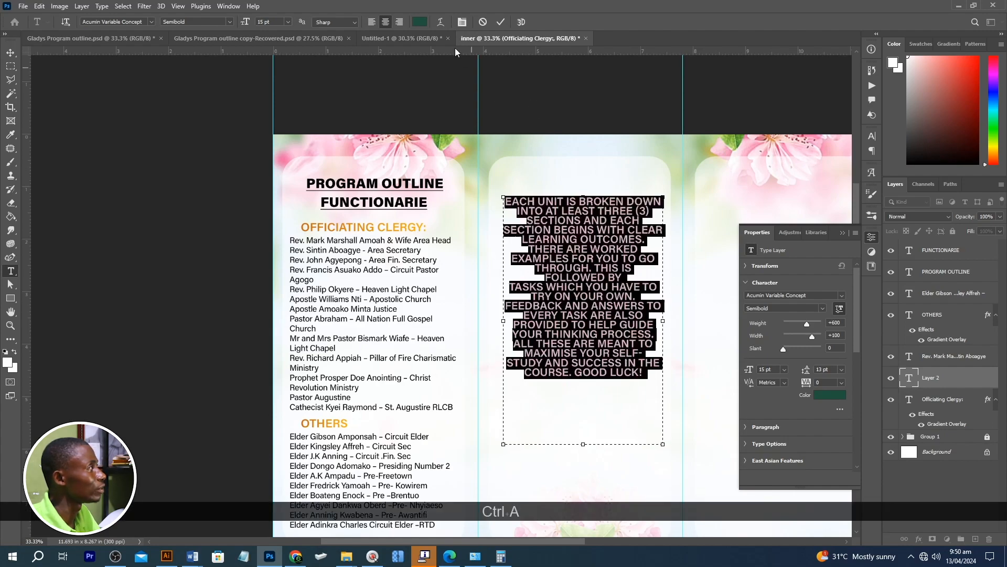
pyautogui.click(372, 22)
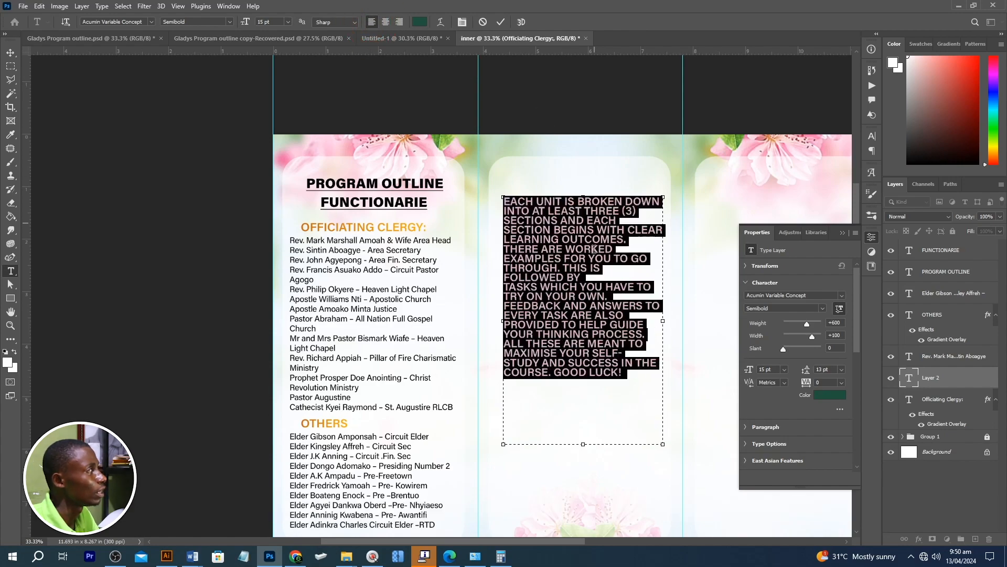
pyautogui.click(501, 22)
pyautogui.press('Delete')
pyautogui.scroll(-2, 372, 286)
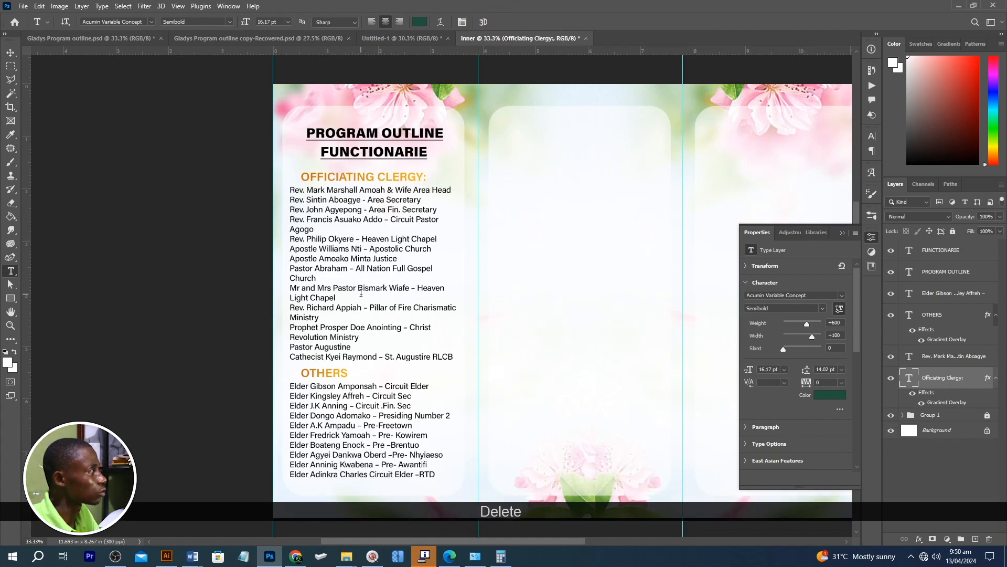
# Fill the middle panel with the clergy, guest and gift table texts and the right panel with the order of service
pyautogui.press('v')
pyautogui.press('space')
pyautogui.moveTo(652, 259); pyautogui.dragTo(517, 298)
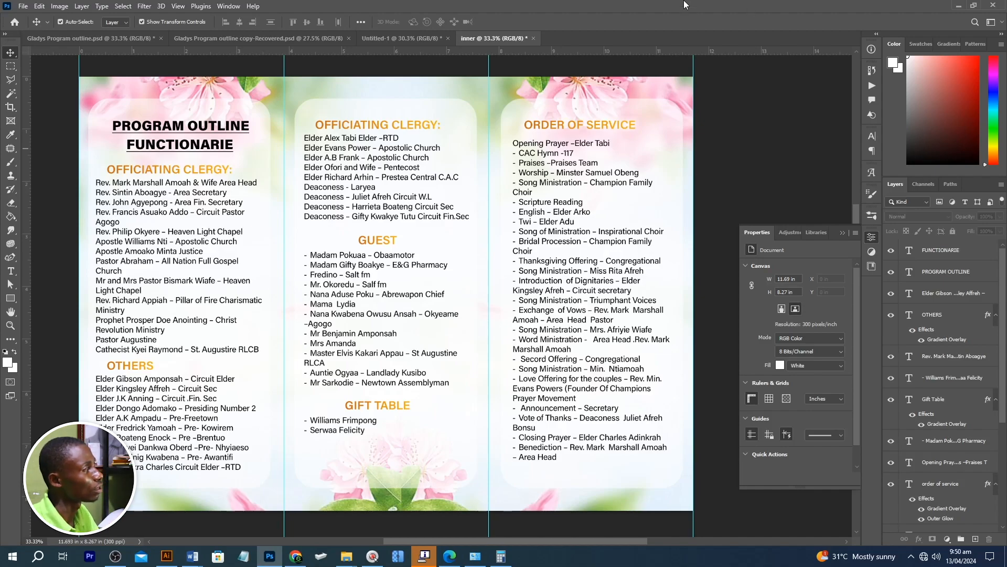
# Compare the Untitled-1 and inner pages, and copy the Appreciation and CAC DWOM 117 hymn texts from the finished outline into Untitled-1
pyautogui.click(391, 38)
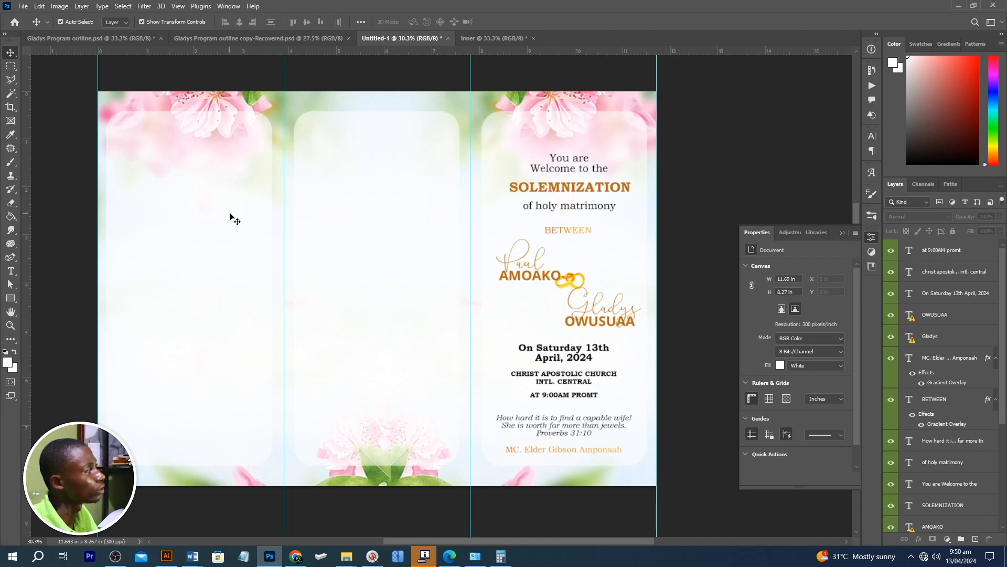
pyautogui.click(493, 36)
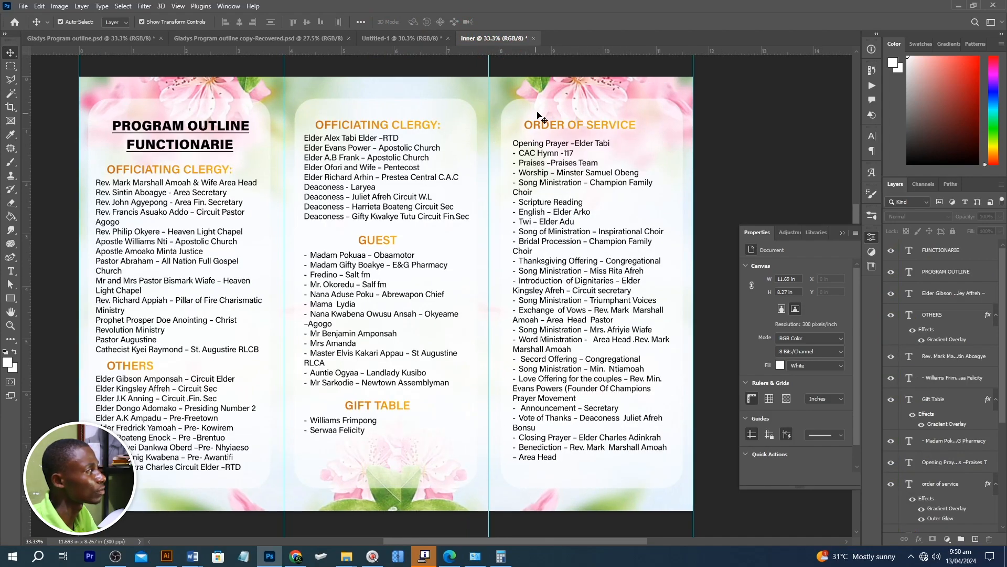
pyautogui.click(404, 37)
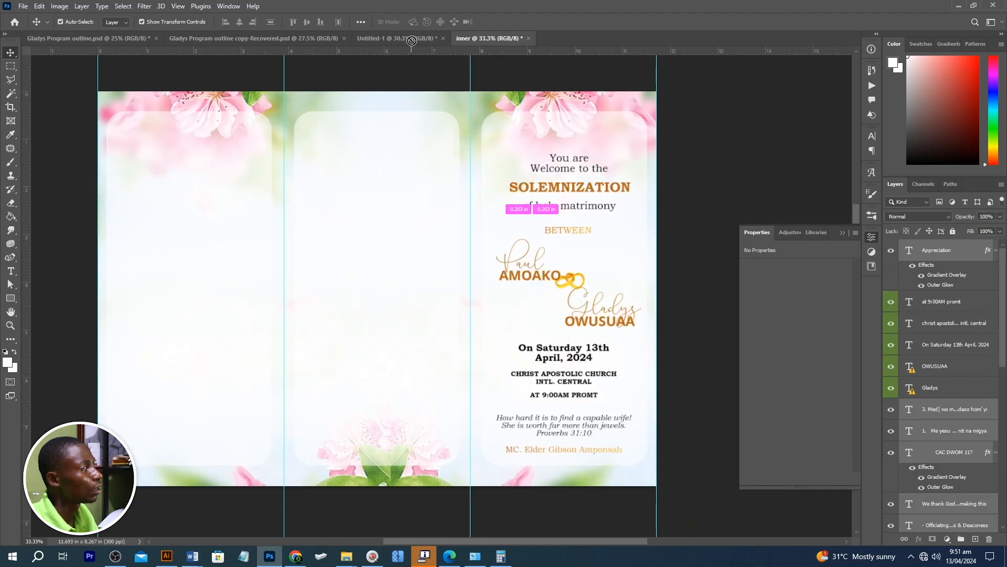
pyautogui.moveTo(413, 41); pyautogui.dragTo(398, 287)
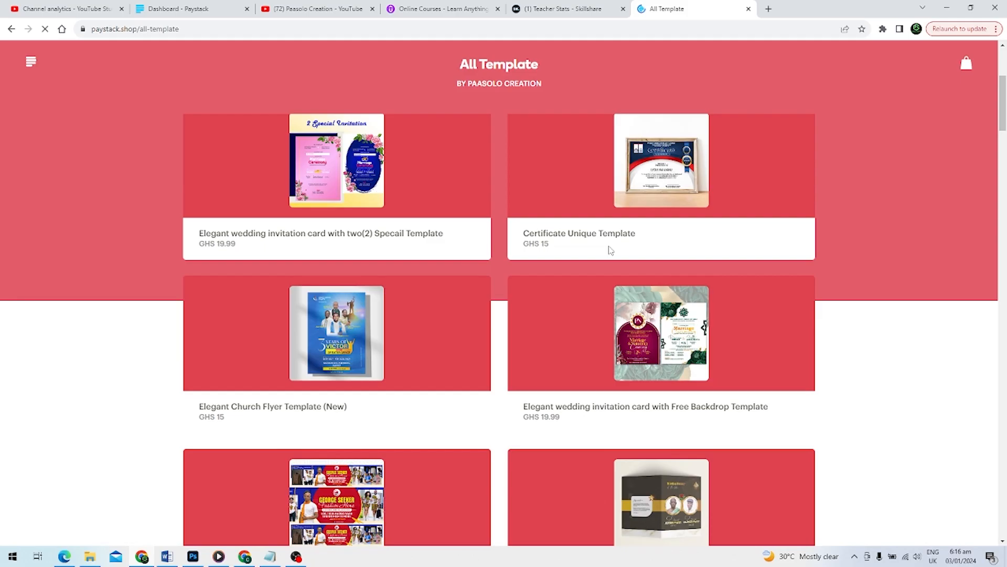
# Browse the design templates on the All Template page of the Paystack shop
pyautogui.scroll(-6, 609, 251)
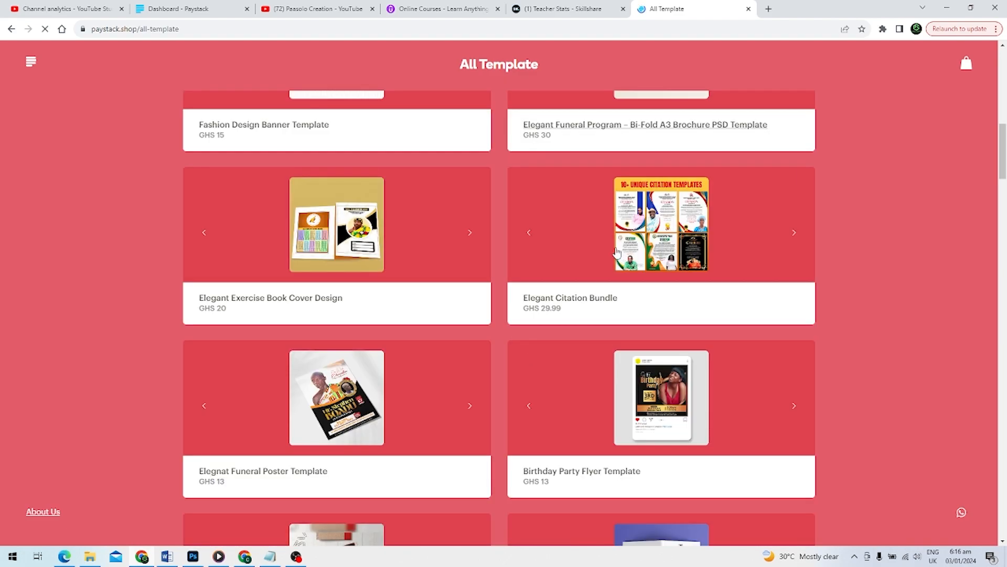
pyautogui.scroll(4, 583, 275)
pyautogui.scroll(-5, 583, 274)
pyautogui.scroll(-12, 584, 274)
pyautogui.scroll(-3, 377, 204)
pyautogui.scroll(-6, 378, 199)
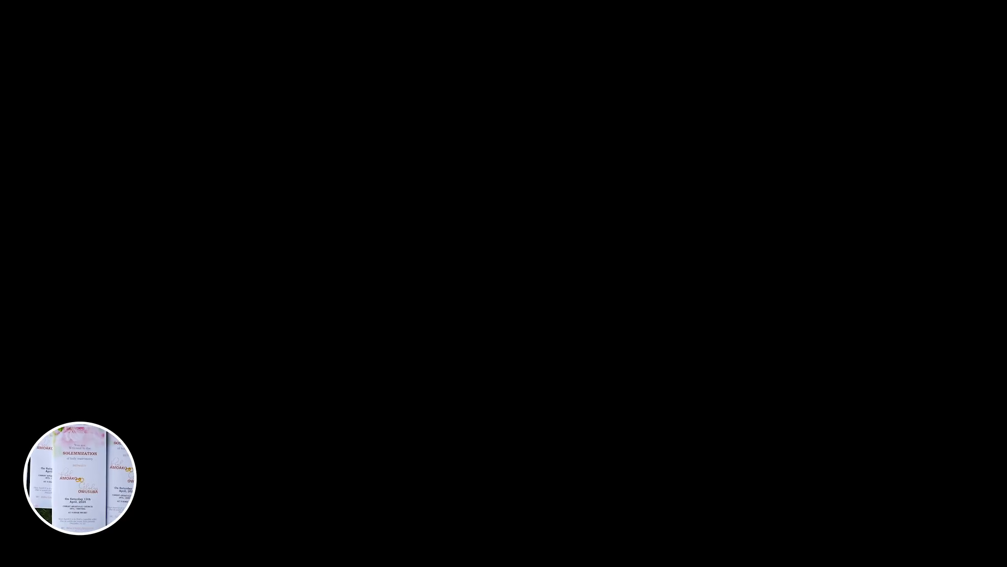